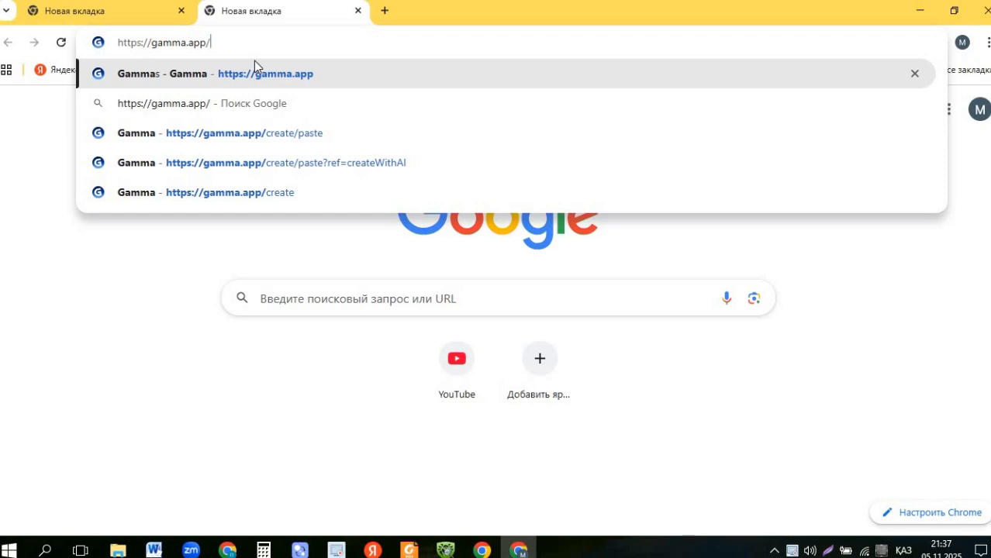
- Open gamma.app and start a new AI creation based on pasted text
key("Return")
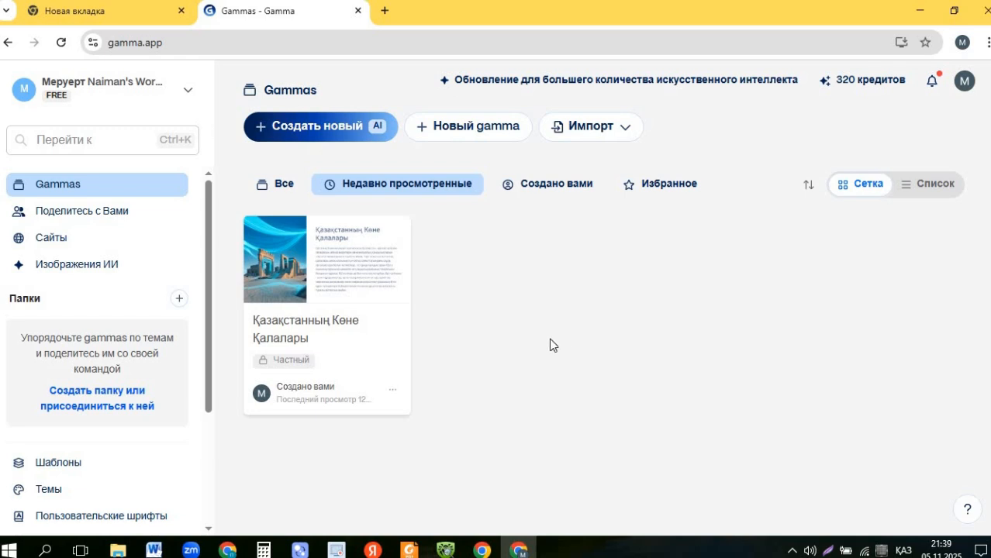
left_click(262, 132)
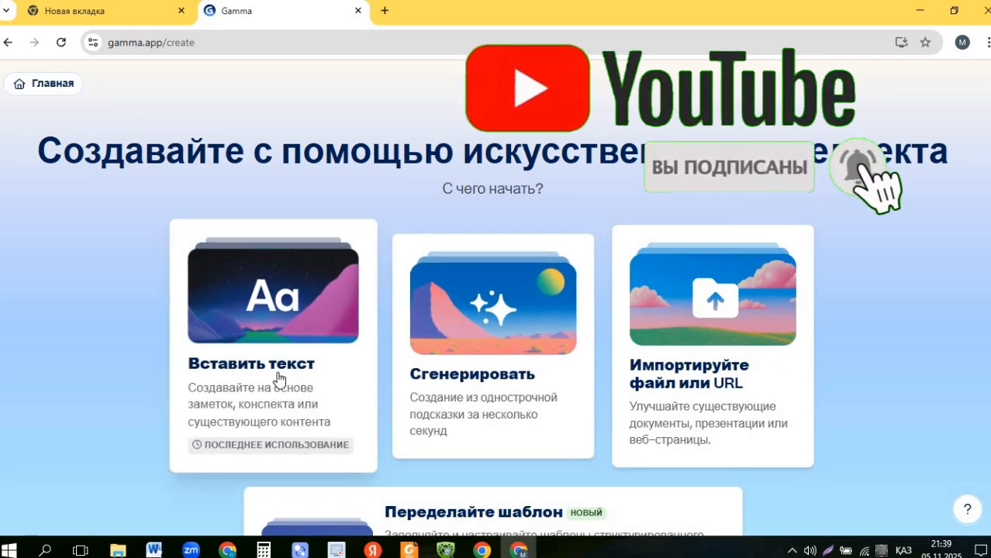
left_click(261, 311)
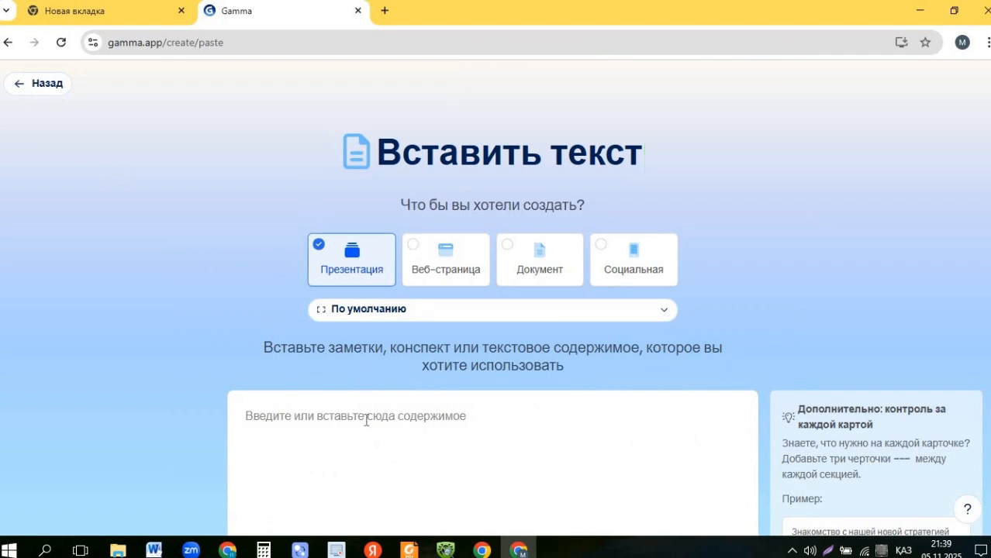
- Enter "Семей қаласының табиғаты, экологиясы" as the content for the presentation
scroll(366, 419, "down", 3)
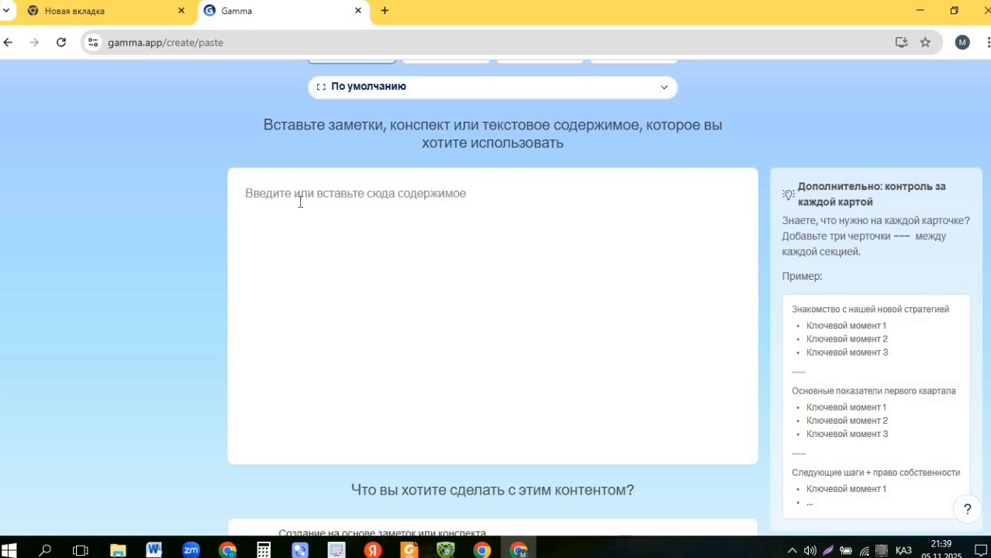
type("Семей қаласының табиғаты, эк")
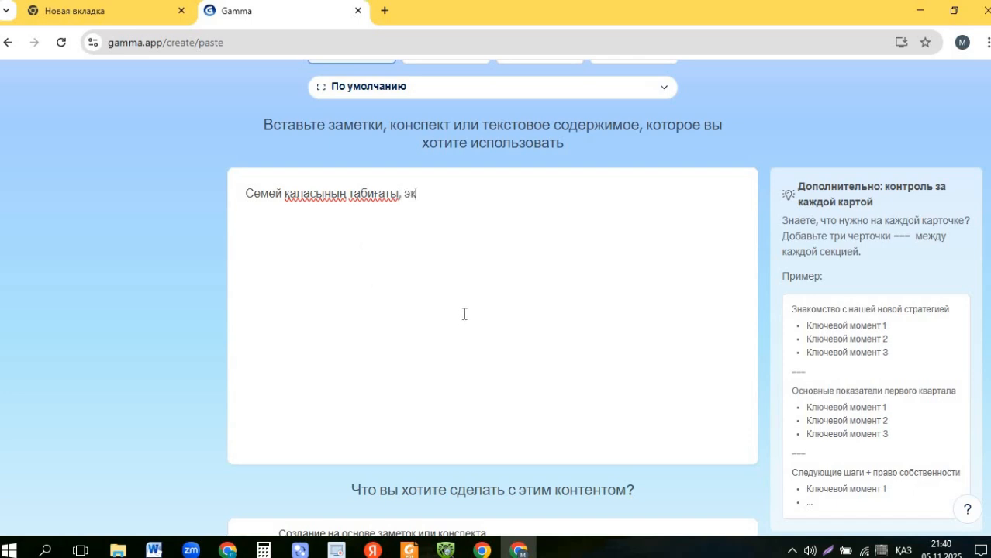
type("ологиясы")
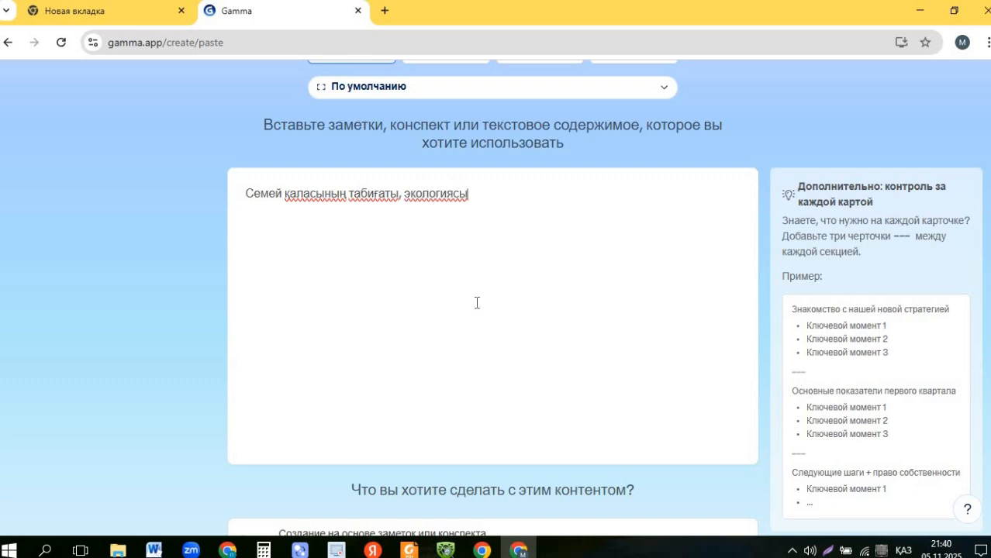
- Choose to create from notes or an outline ("Создание на основе заметок или конспекта") and continue to the prompt editor
scroll(513, 311, "up", 2)
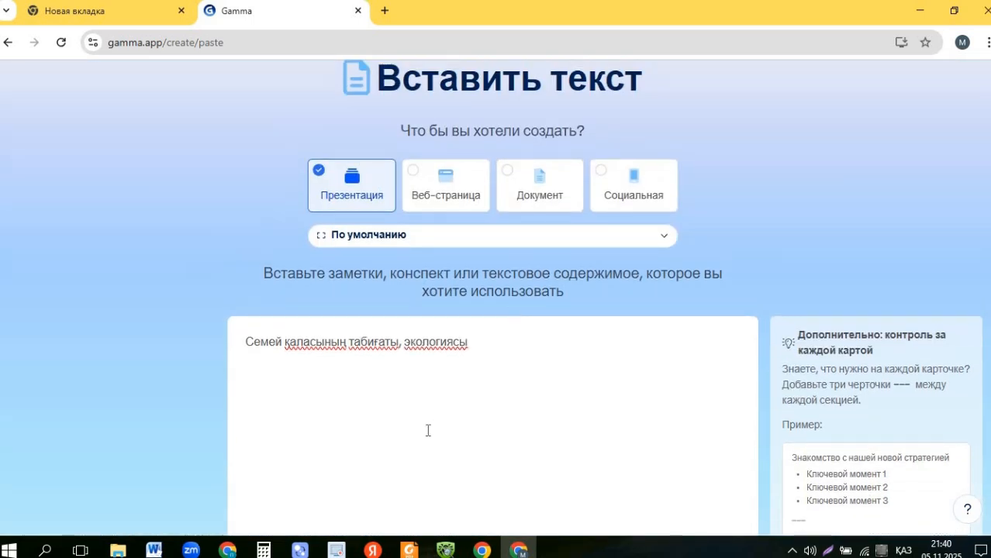
scroll(449, 415, "down", 1)
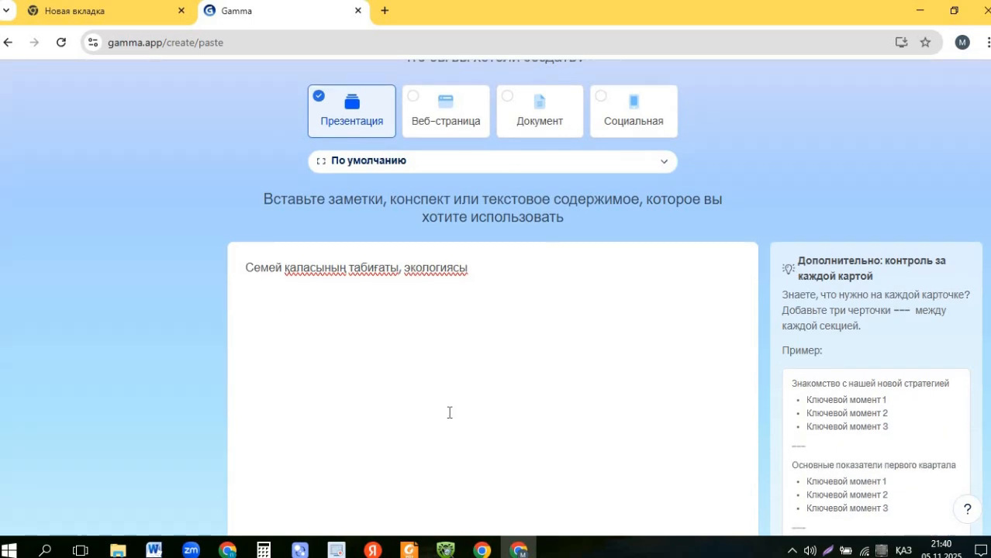
scroll(449, 411, "down", 3)
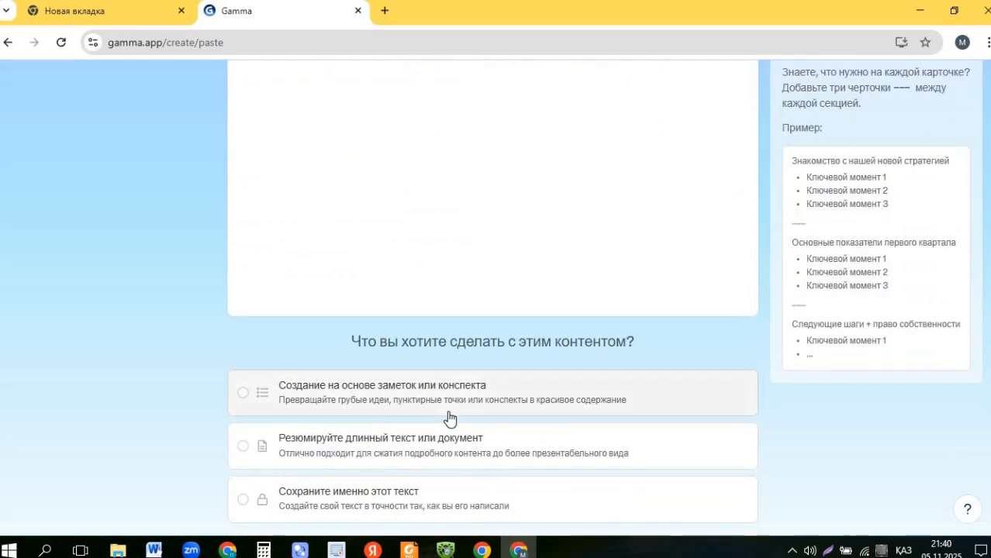
scroll(448, 411, "down", 1)
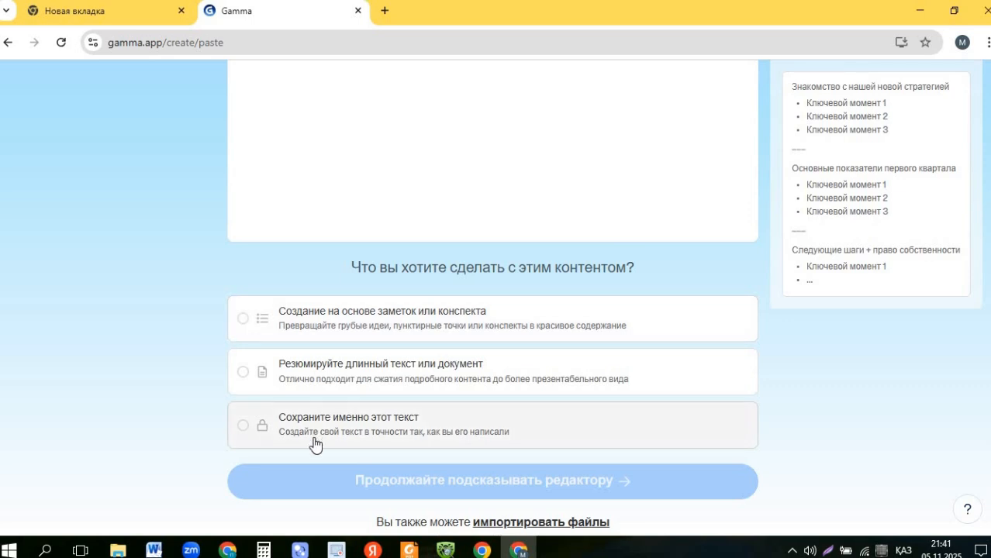
left_click(320, 321)
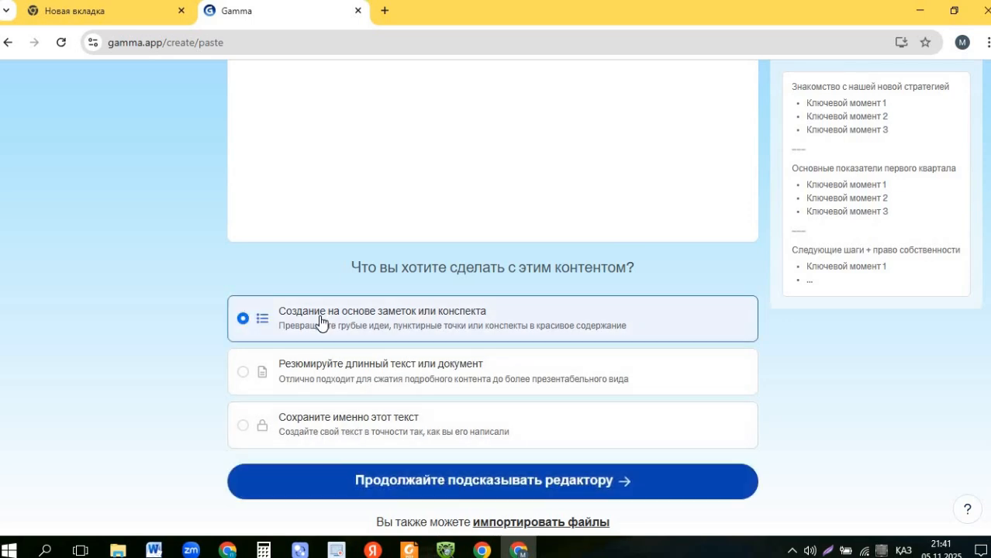
left_click(432, 487)
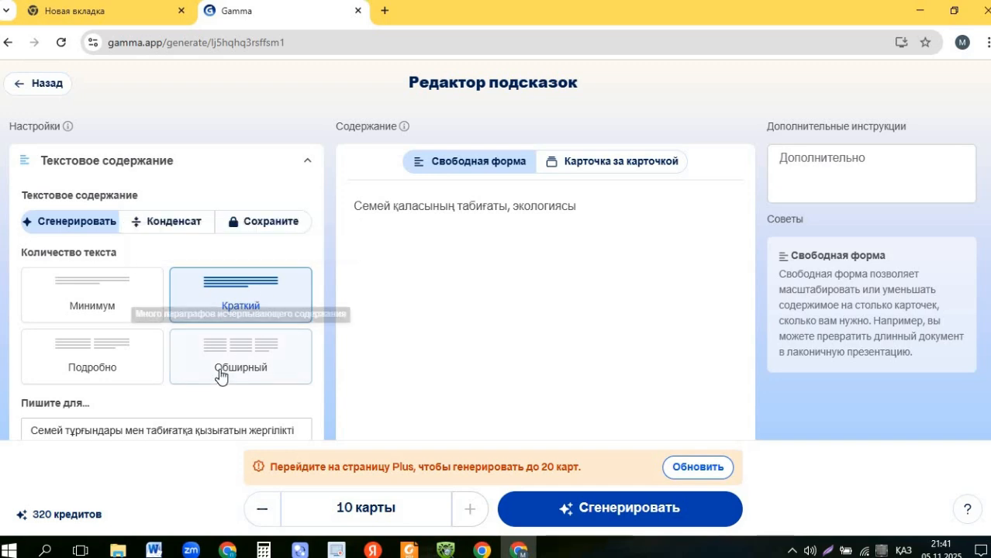
- Review the generation settings: text amount, audience, tone, output language choices, theme, image source, art style and format
scroll(225, 368, "down", 3)
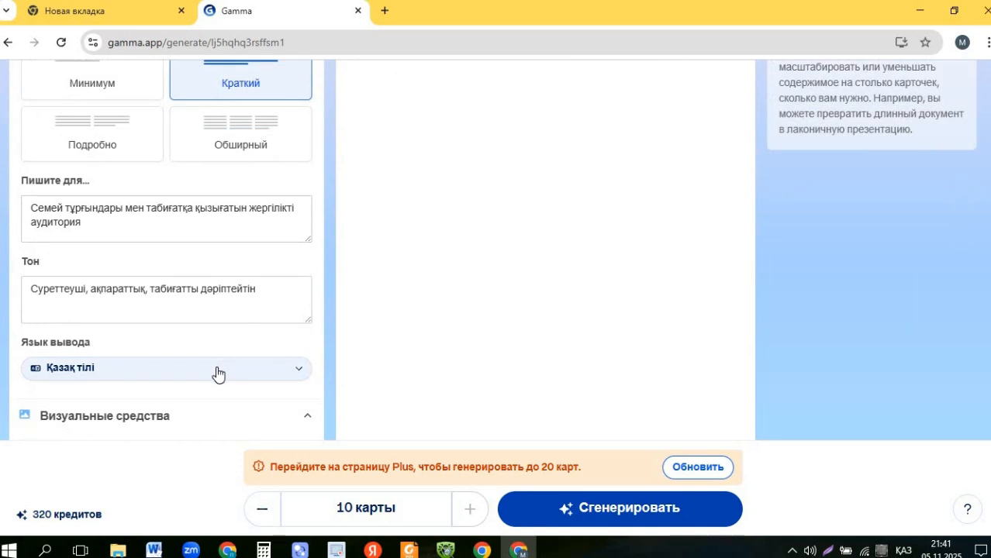
left_click(218, 369)
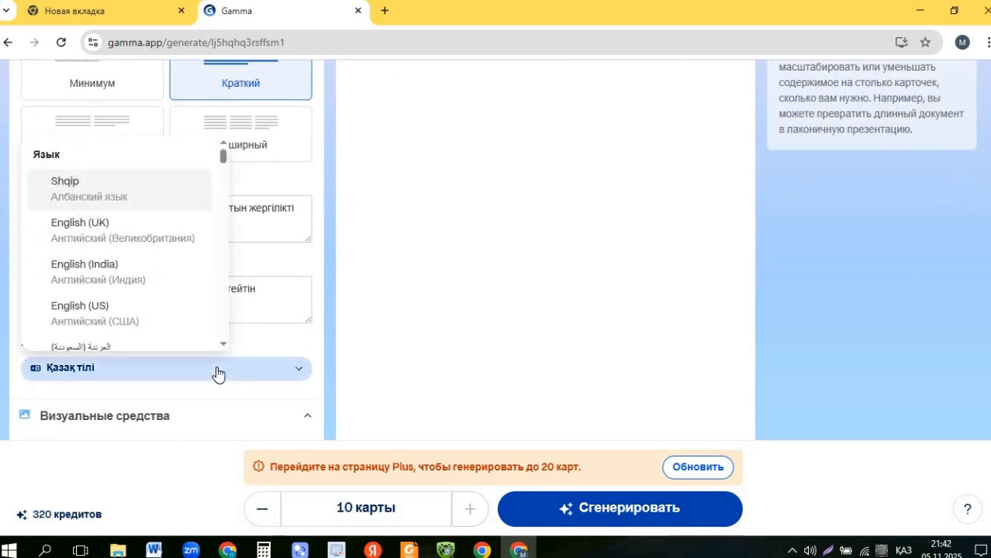
left_click(218, 372)
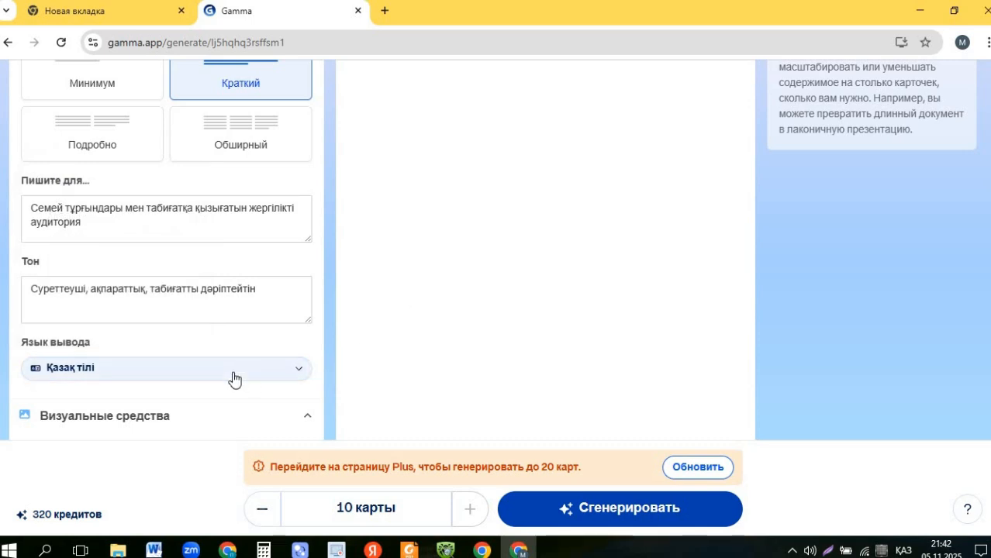
scroll(231, 376, "down", 3)
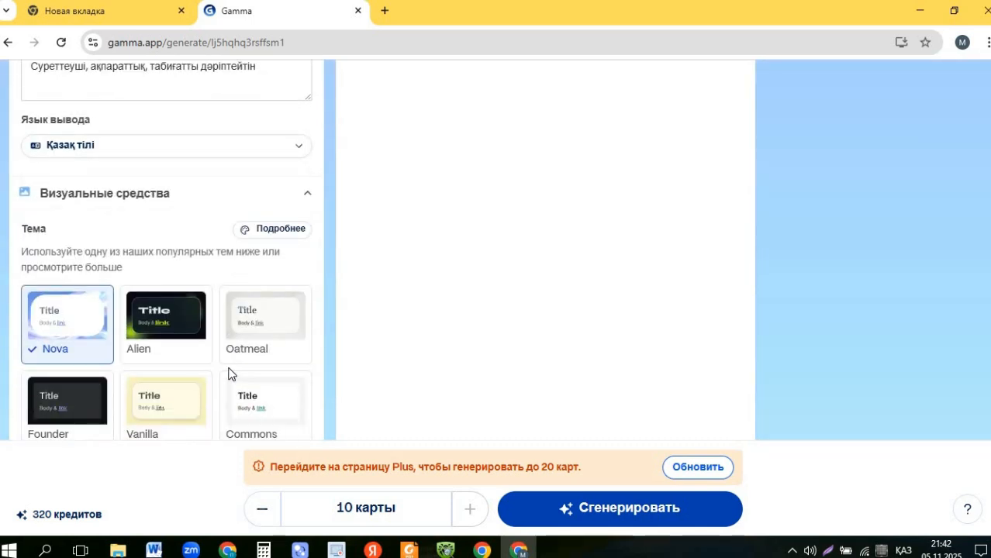
scroll(228, 375, "down", 2)
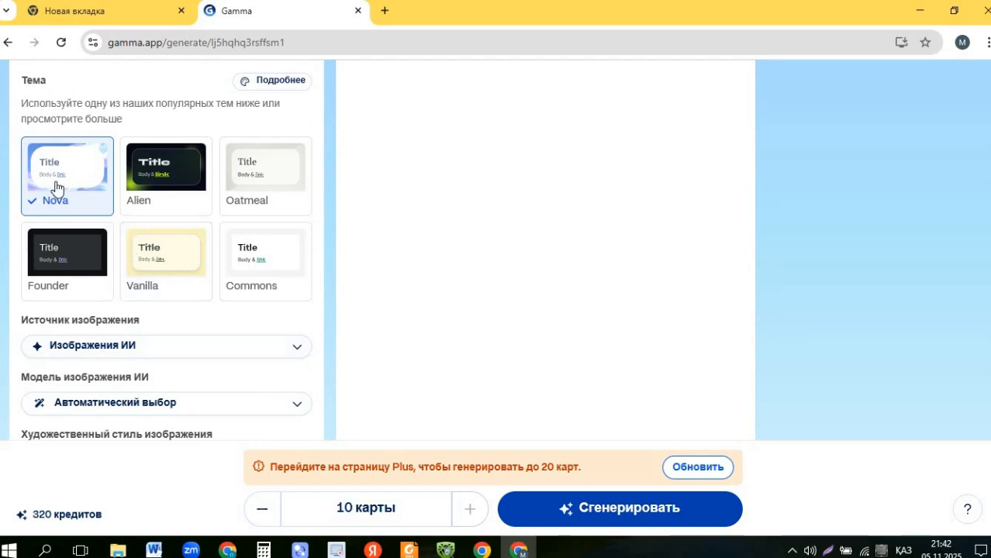
scroll(55, 194, "down", 3)
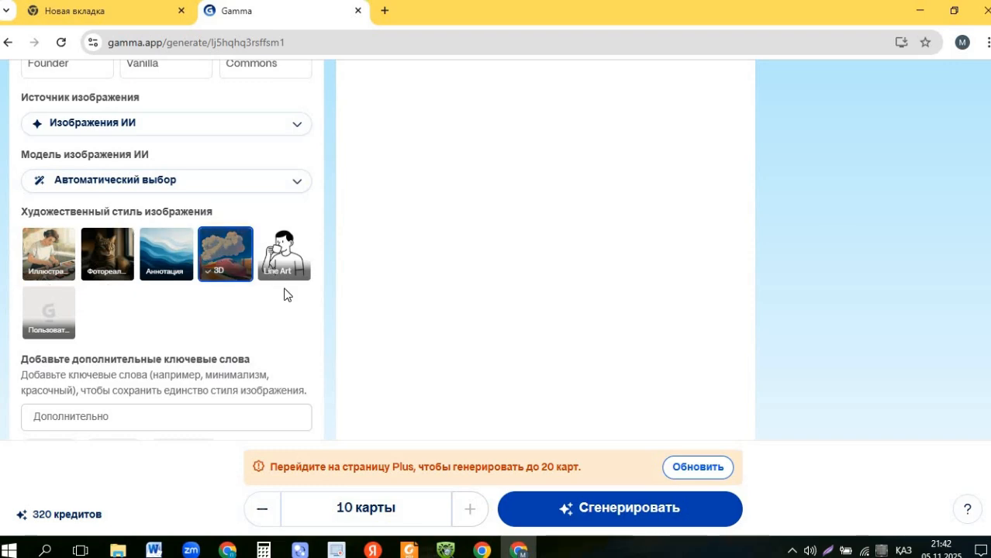
scroll(285, 292, "down", 3)
scroll(287, 380, "up", 4)
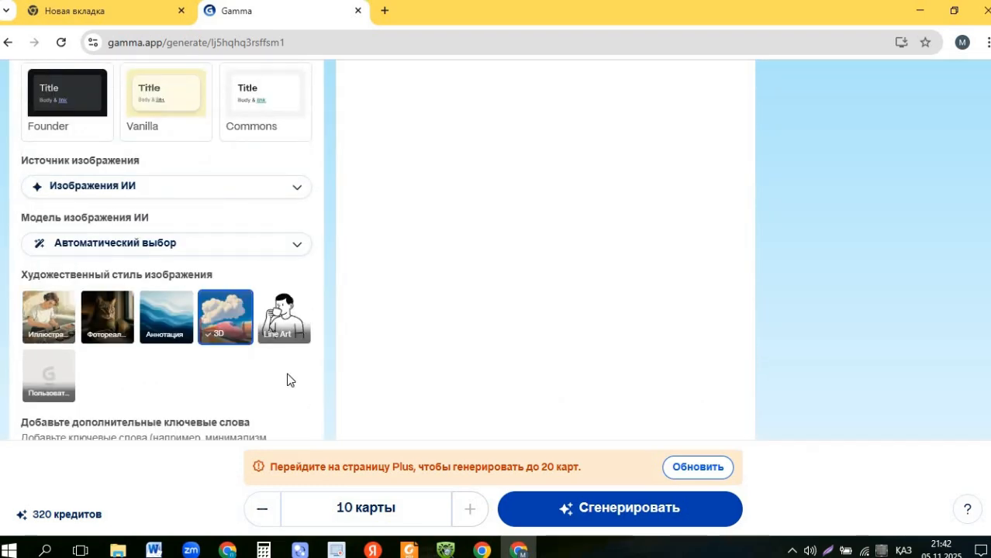
scroll(287, 380, "down", 3)
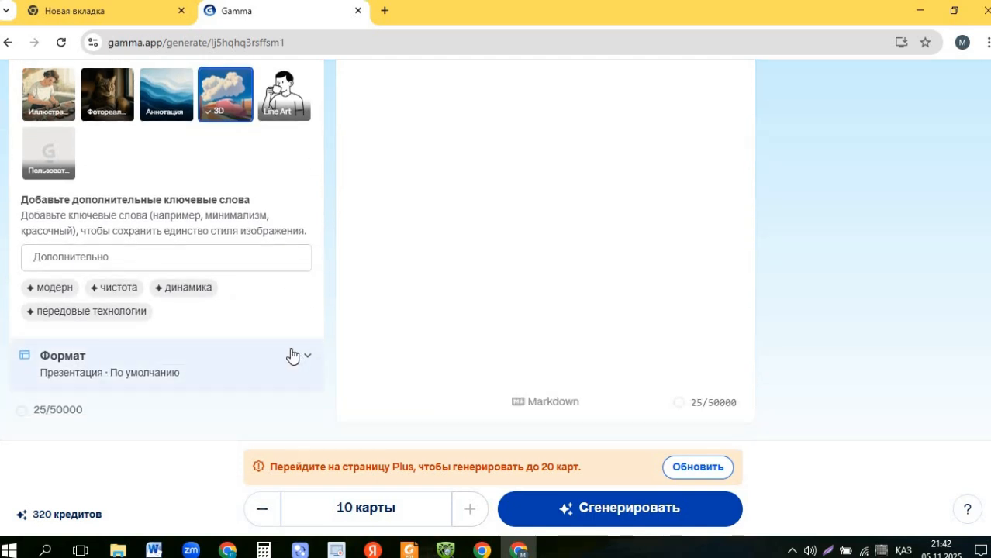
scroll(292, 354, "up", 3)
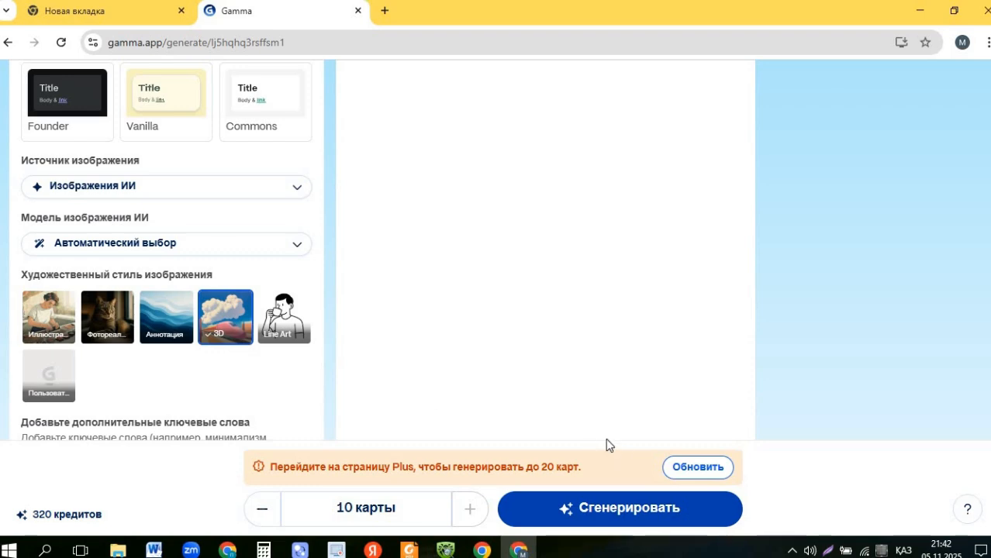
scroll(539, 408, "up", 8)
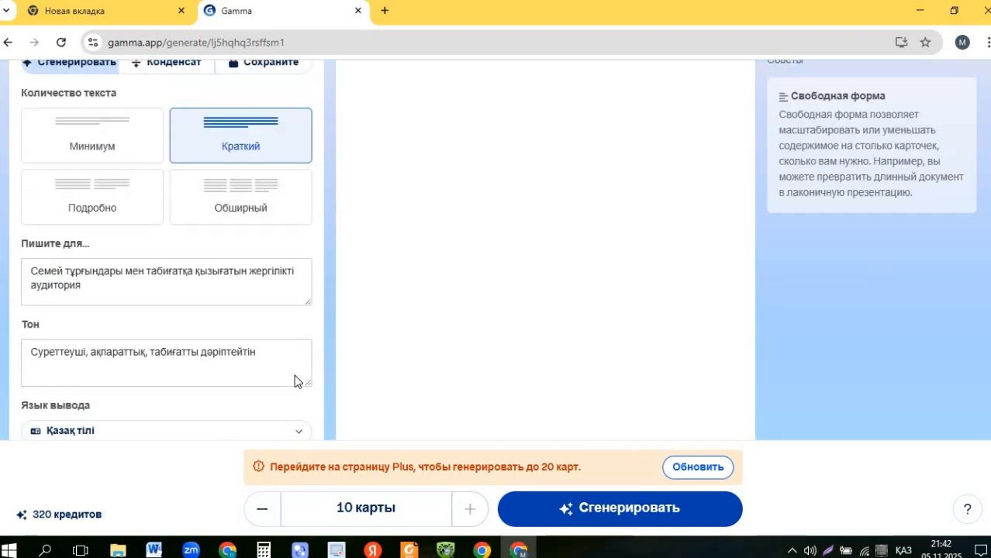
scroll(172, 378, "down", 3)
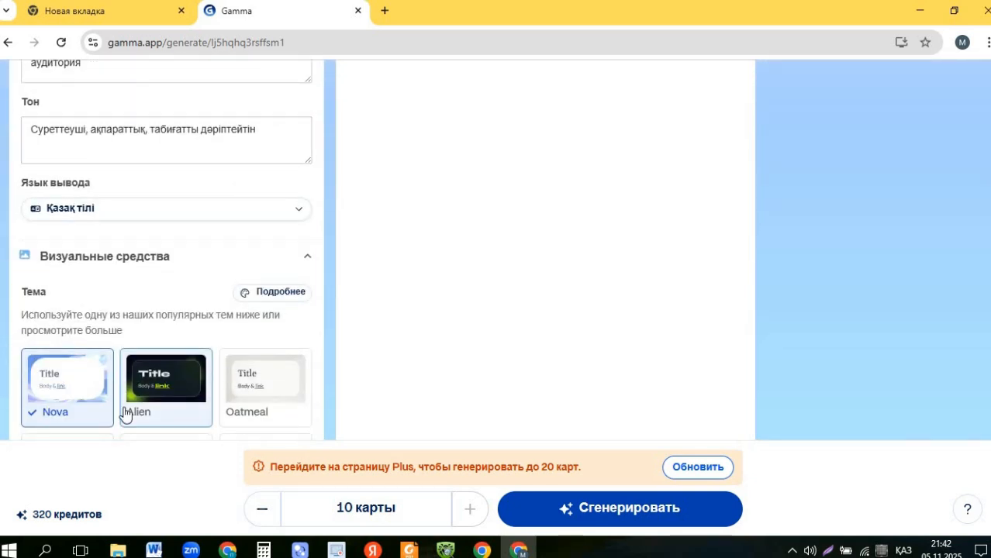
scroll(77, 333, "down", 2)
scroll(418, 397, "down", 5)
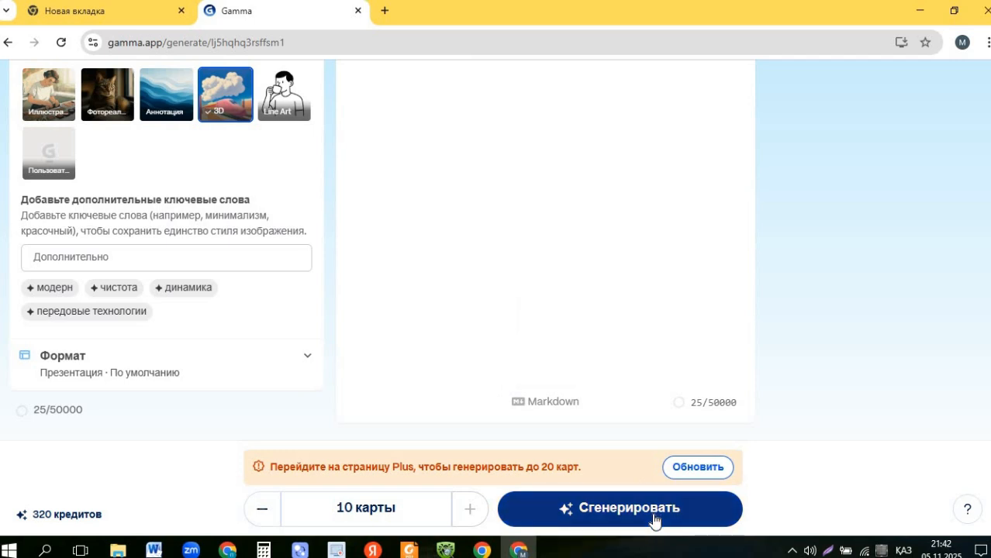
- Generate the 10-card presentation and go to its first card
left_click(598, 515)
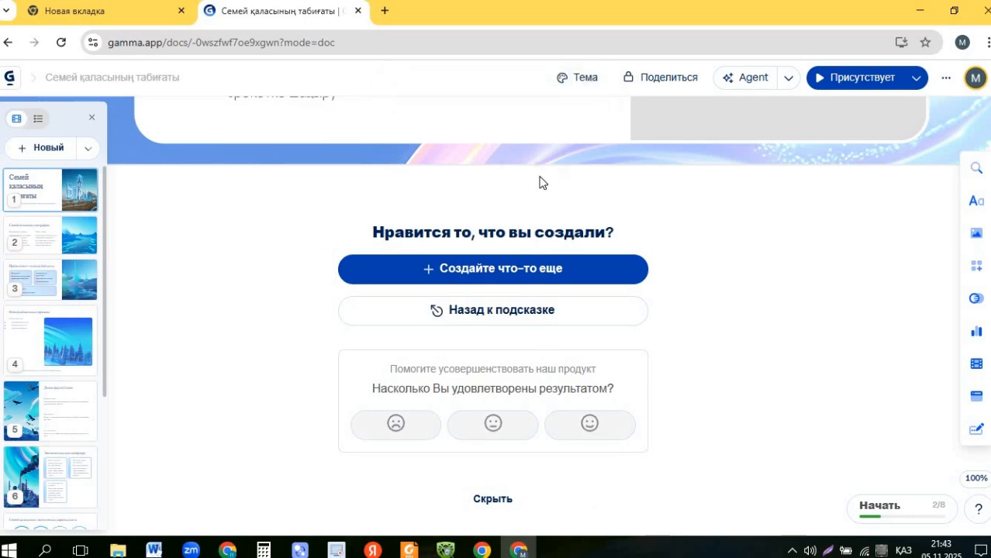
scroll(737, 285, "up", 3)
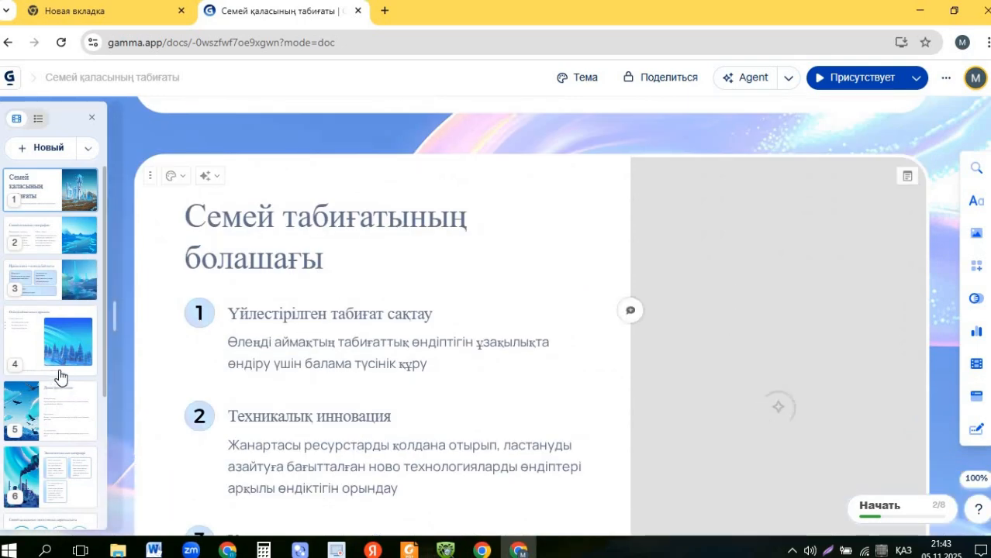
left_click(76, 187)
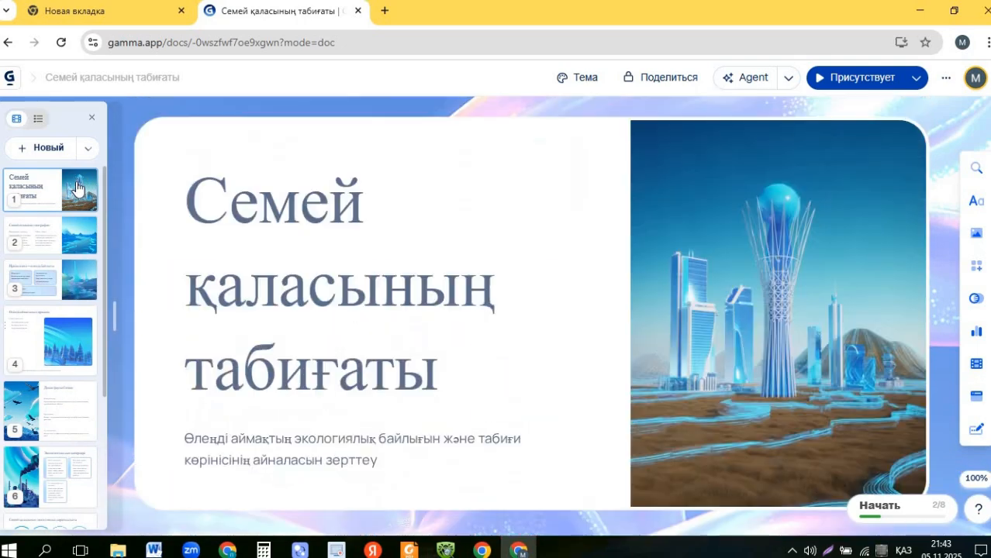
- Correct the second card's heading to "Семей өлкесінің географиясы"
left_click(55, 245)
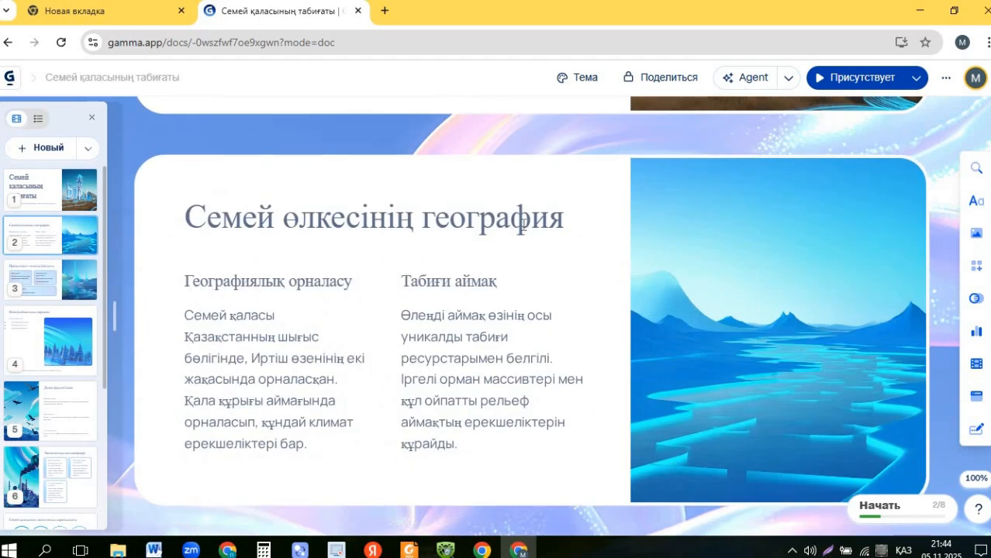
left_click(566, 226)
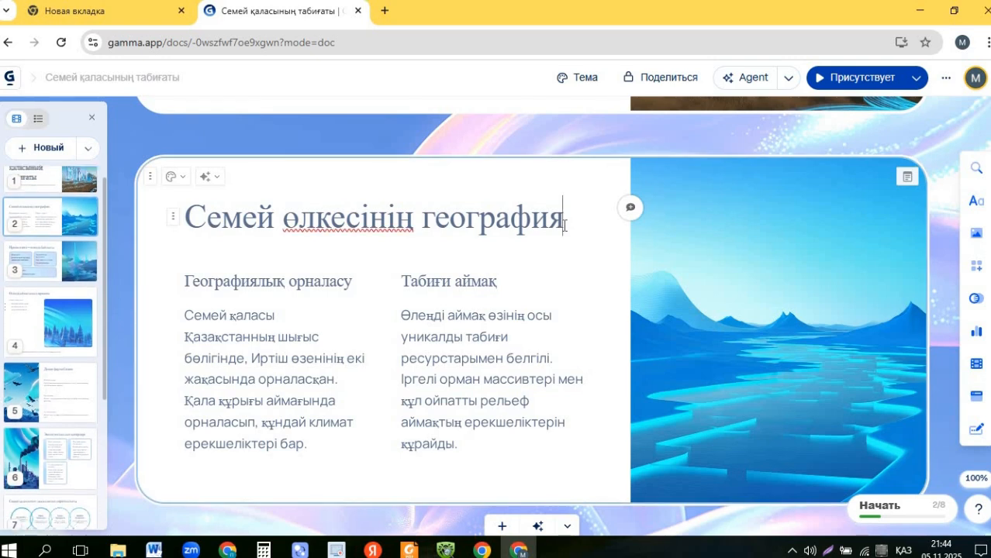
type("сы")
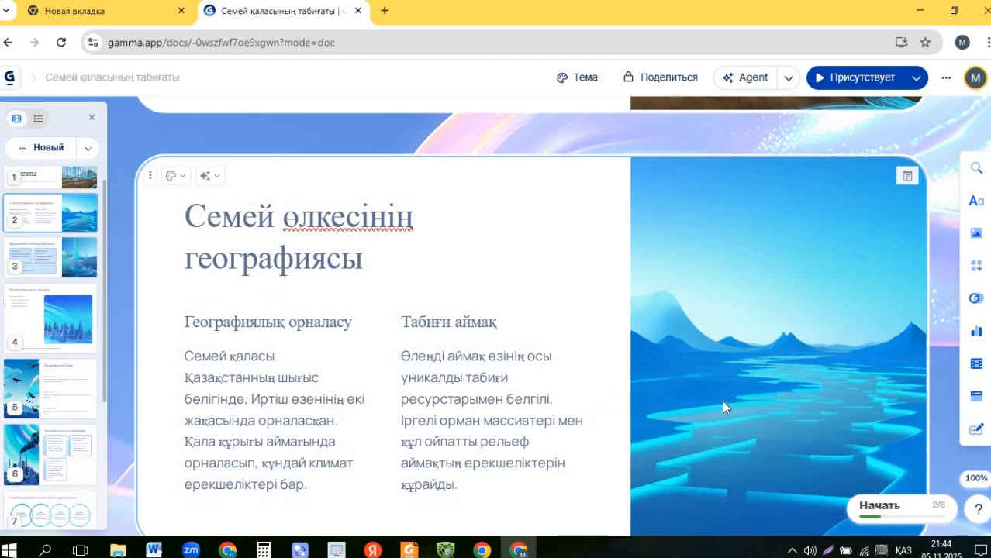
- Replace "Иртіш" with "Ертіс" in the first bullet of card 9 about tourist opportunities
scroll(726, 407, "down", 3)
scroll(71, 496, "down", 2)
left_click(70, 502)
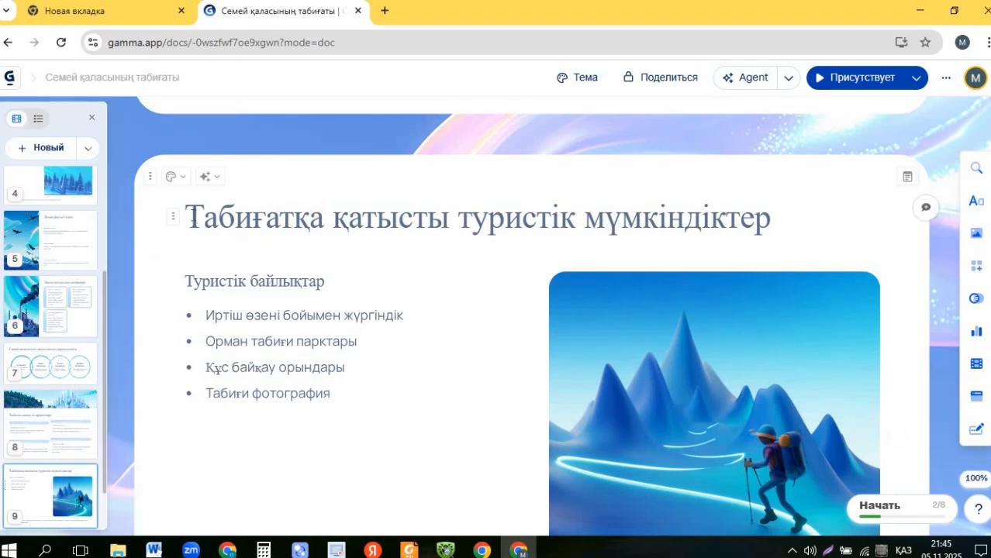
left_click(240, 317)
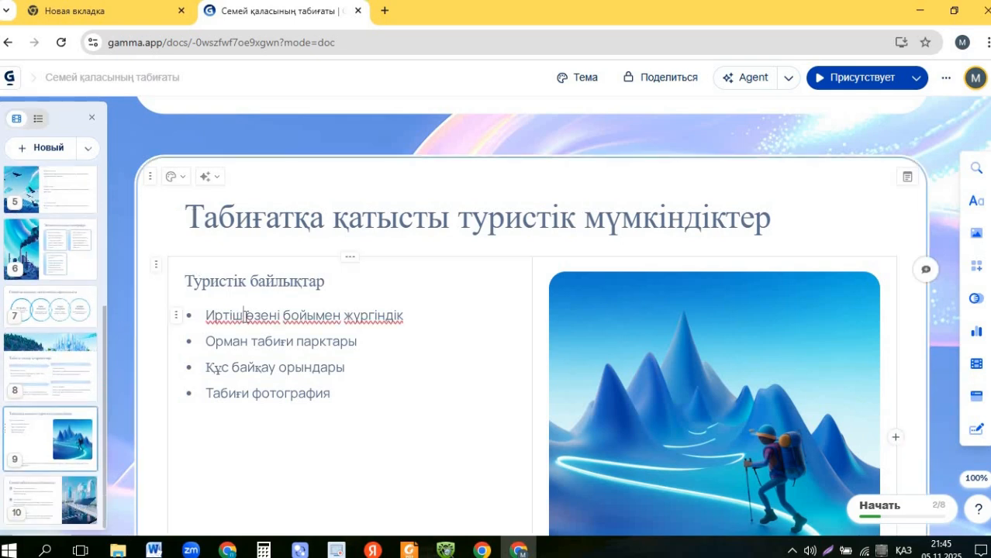
key("BackSpace")
key("BackSpace")
key("BackSpace")
key("BackSpace")
key("BackSpace")
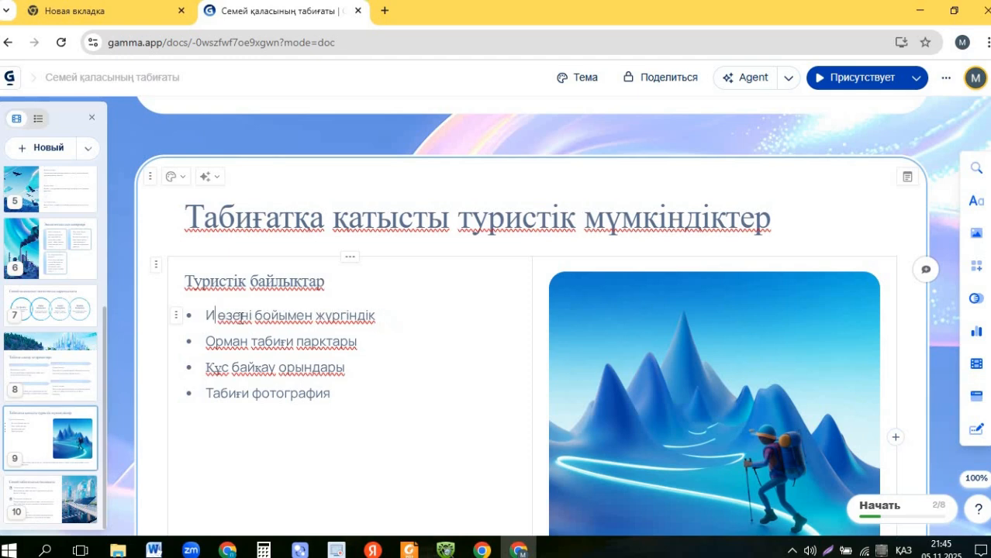
type("Ер")
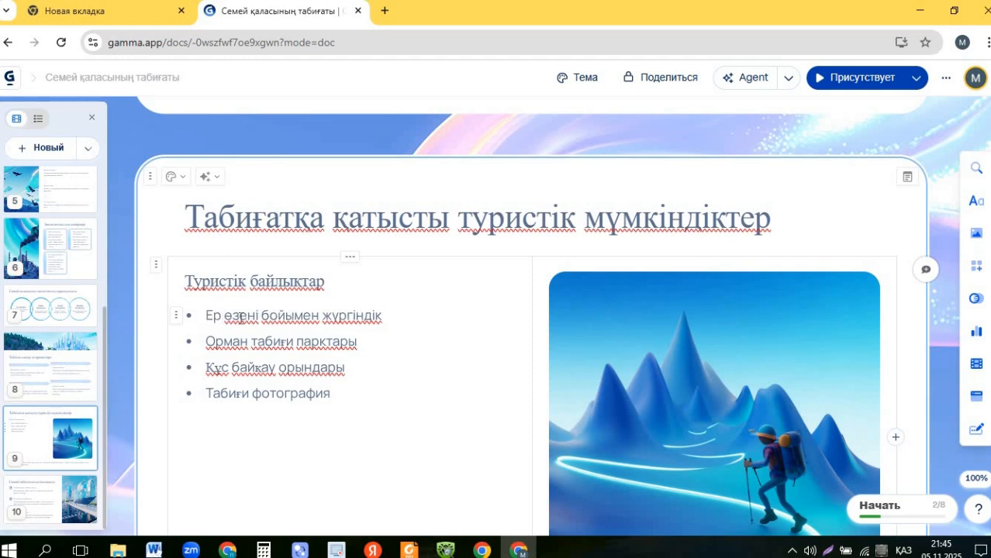
type("тіс")
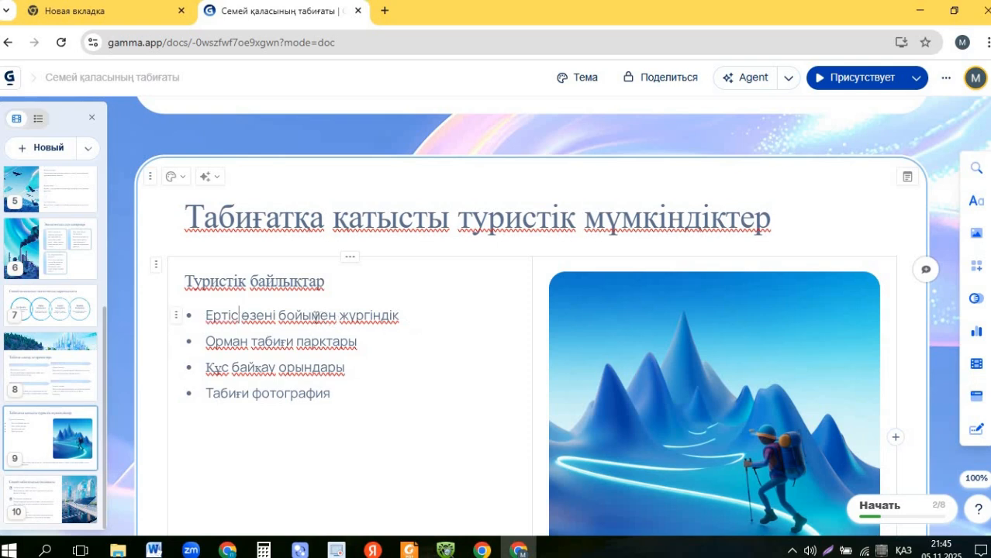
- On card 9, delete "жүргіндік" from the first bullet and replace "парктары" with "...." in the second
left_click_drag(410, 316, 341, 318)
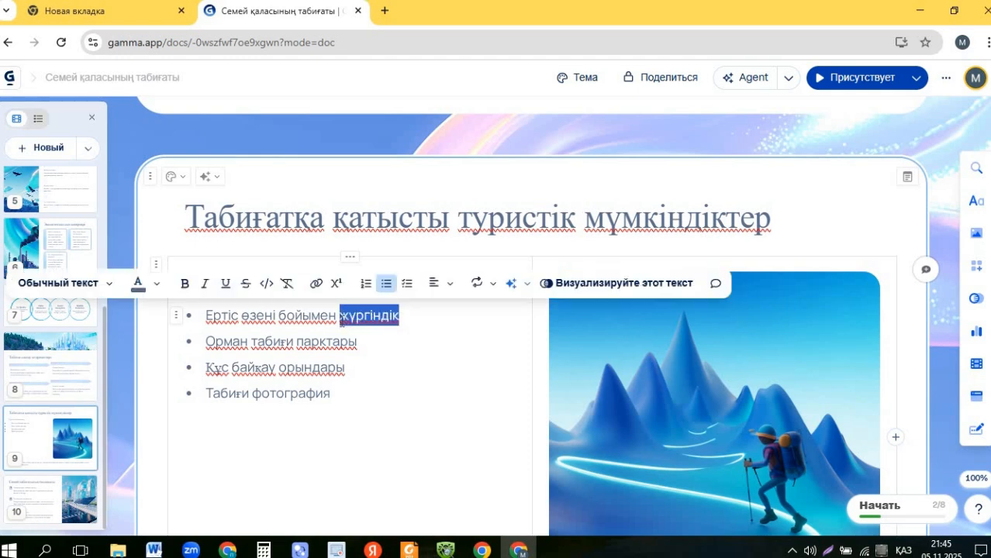
key("BackSpace")
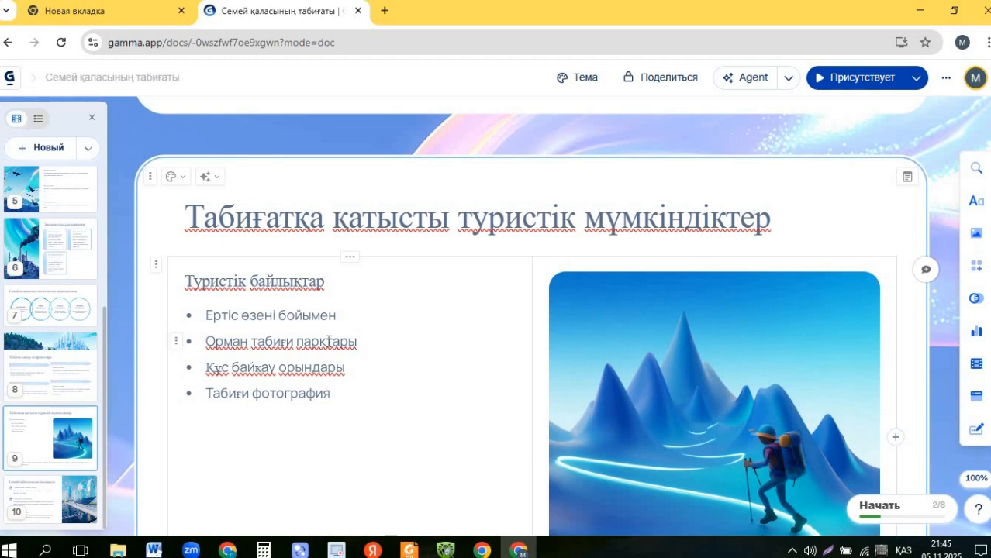
left_click_drag(357, 342, 304, 342)
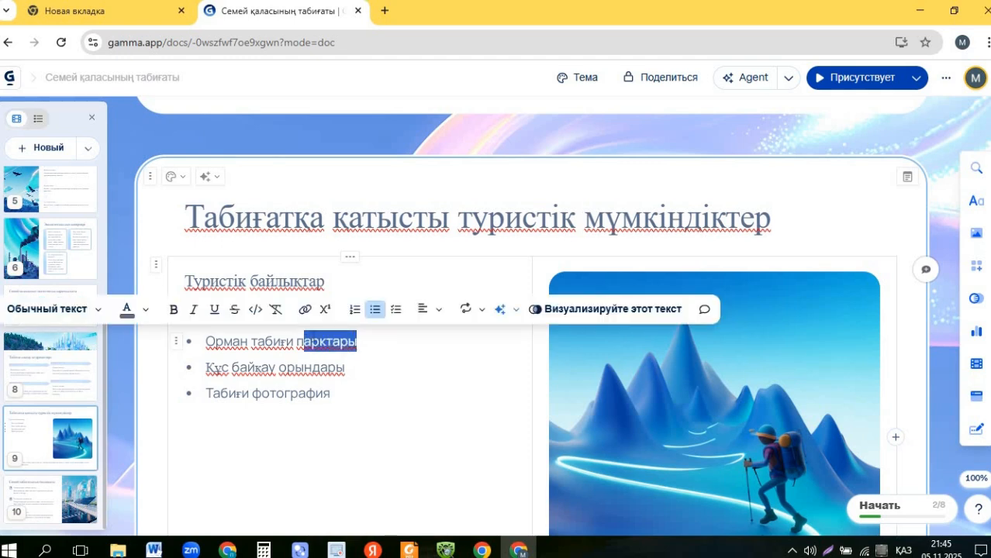
key("BackSpace")
key("BackSpace")
type("....")
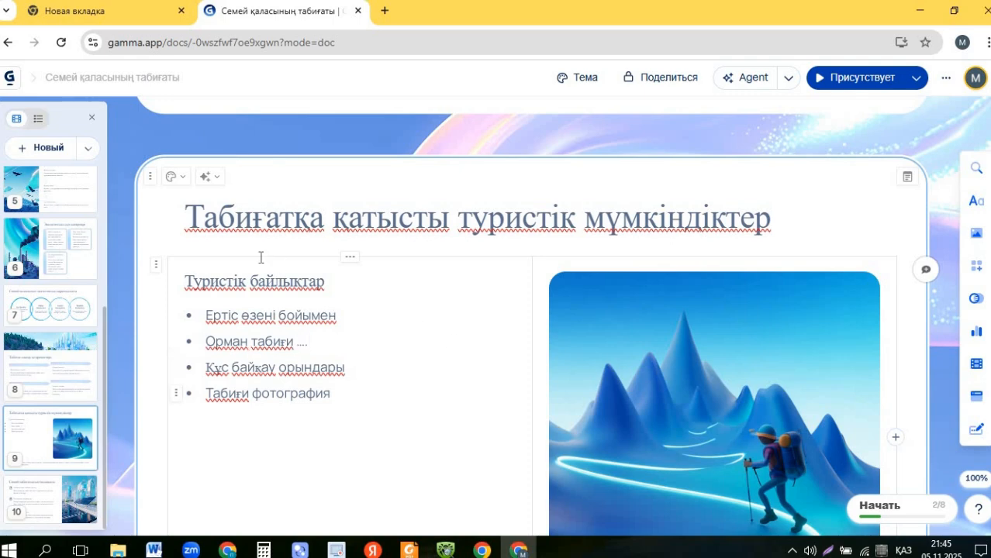
- Look over cards 10 and 6 and return to the first card
left_click(46, 500)
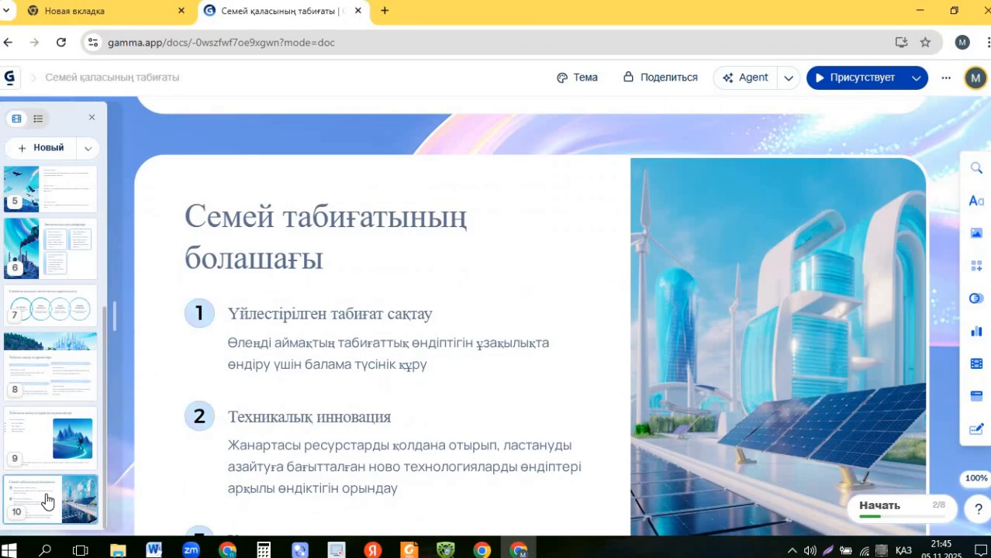
left_click(50, 248)
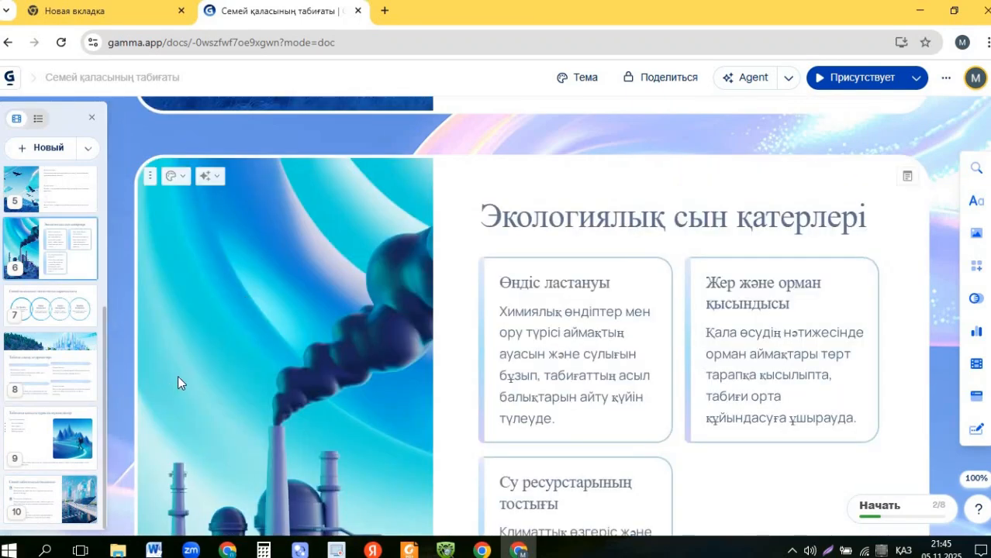
scroll(178, 376, "down", 3)
left_click(61, 499)
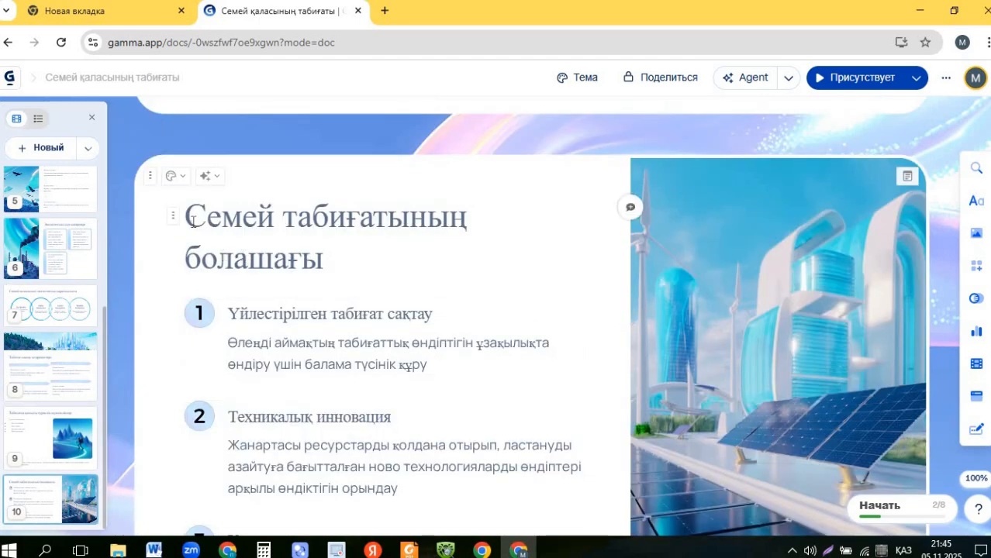
scroll(63, 320, "up", 5)
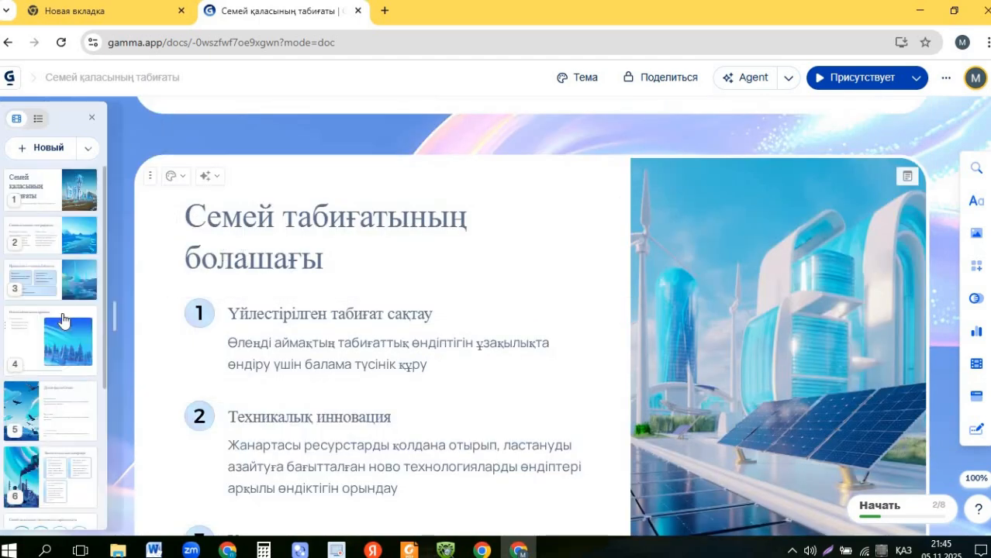
left_click(40, 190)
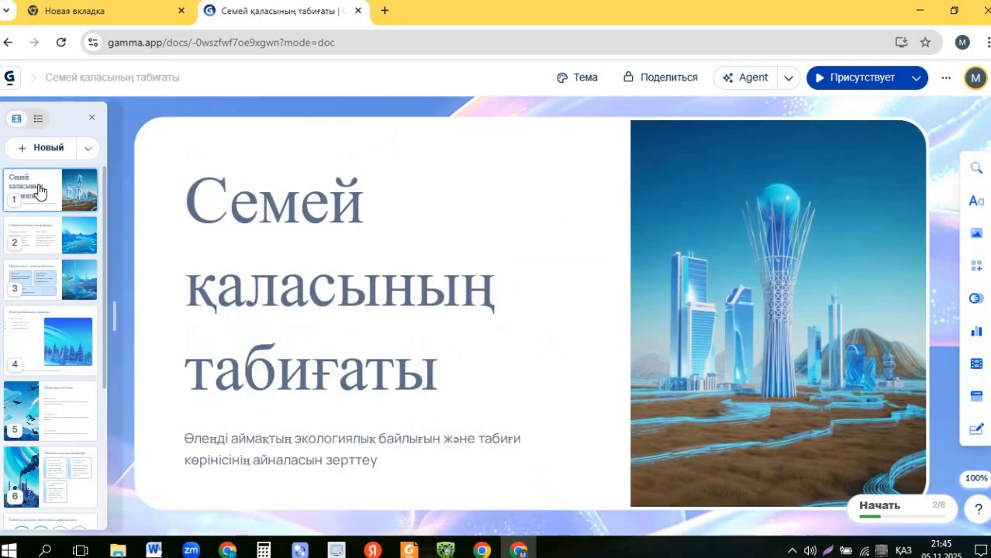
- Generate an AI visualization from the first card's whole title, "Семей қаласының табиғаты"
left_click_drag(202, 193, 460, 371)
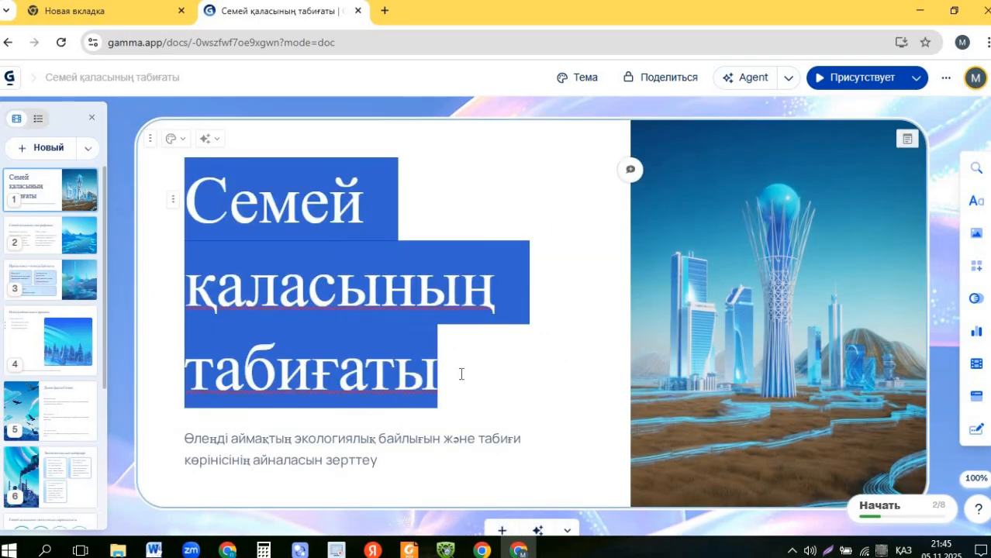
left_click(453, 233)
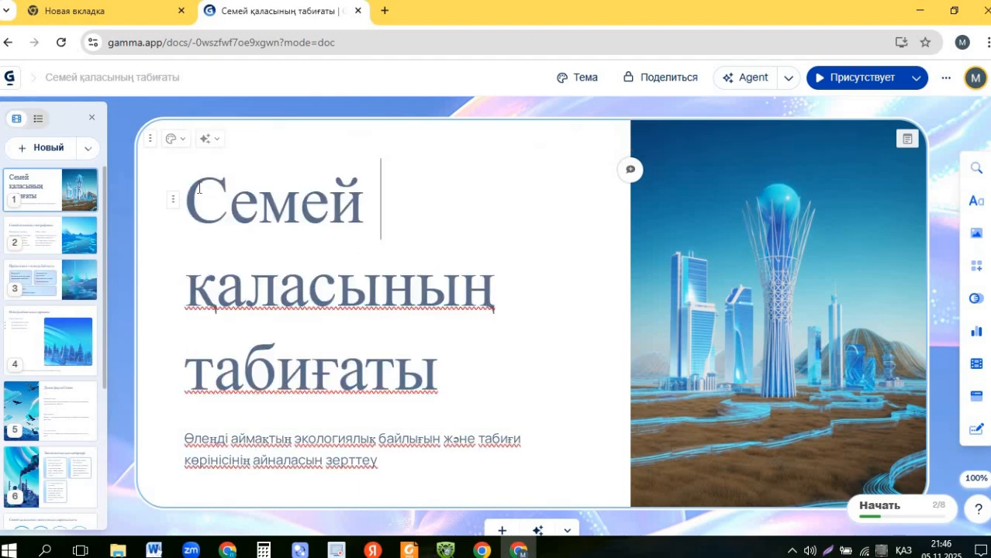
left_click_drag(202, 188, 460, 359)
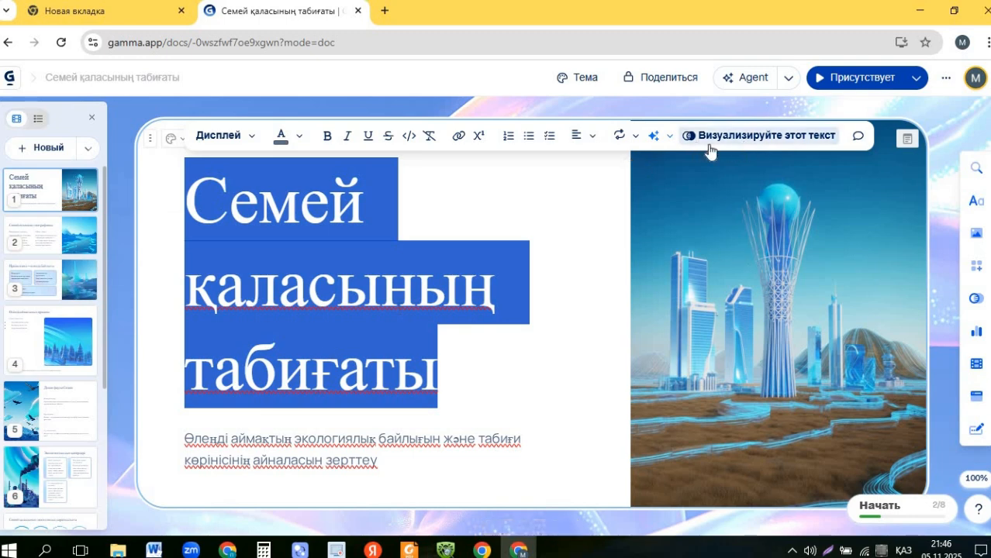
left_click(828, 137)
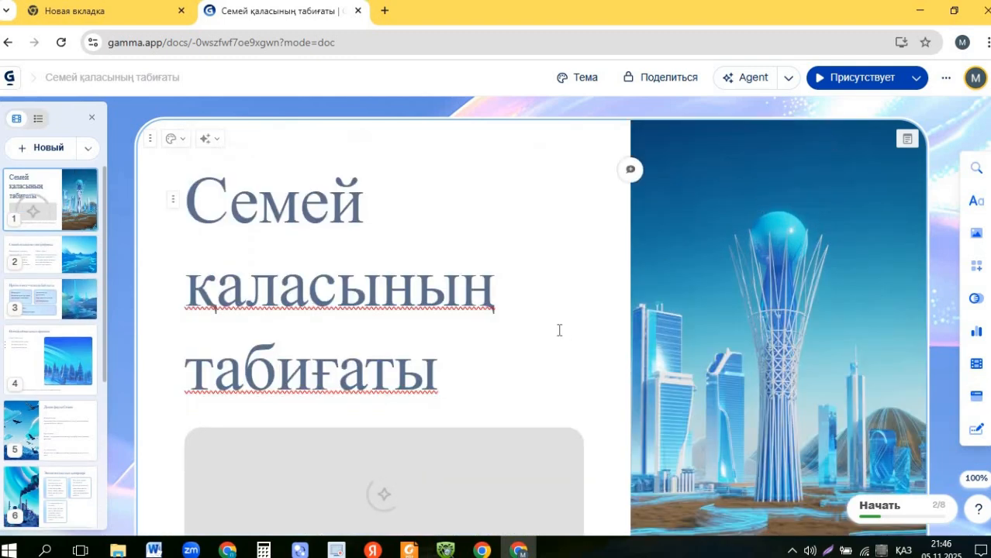
- Examine the generated circular diagram on the first card and delete it
scroll(506, 330, "down", 2)
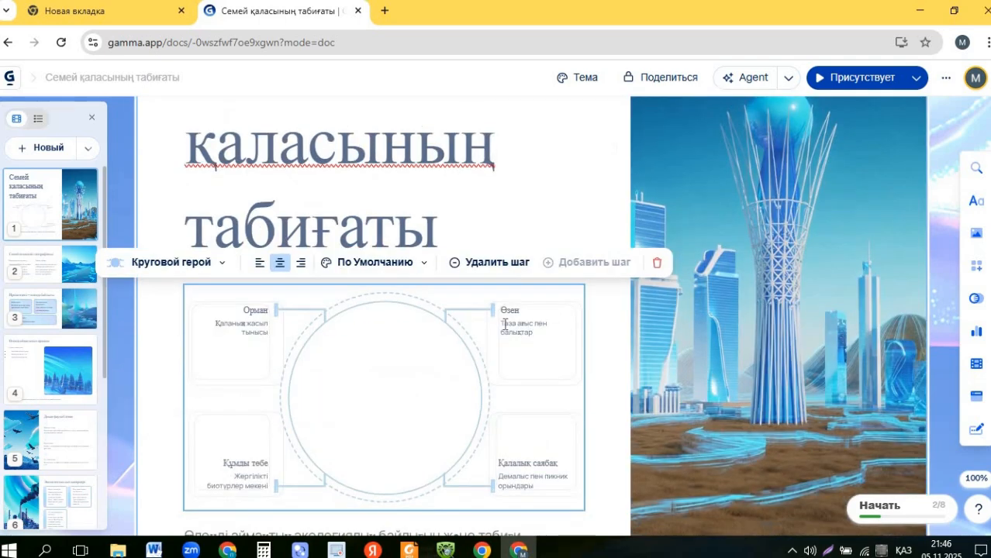
scroll(505, 324, "down", 2)
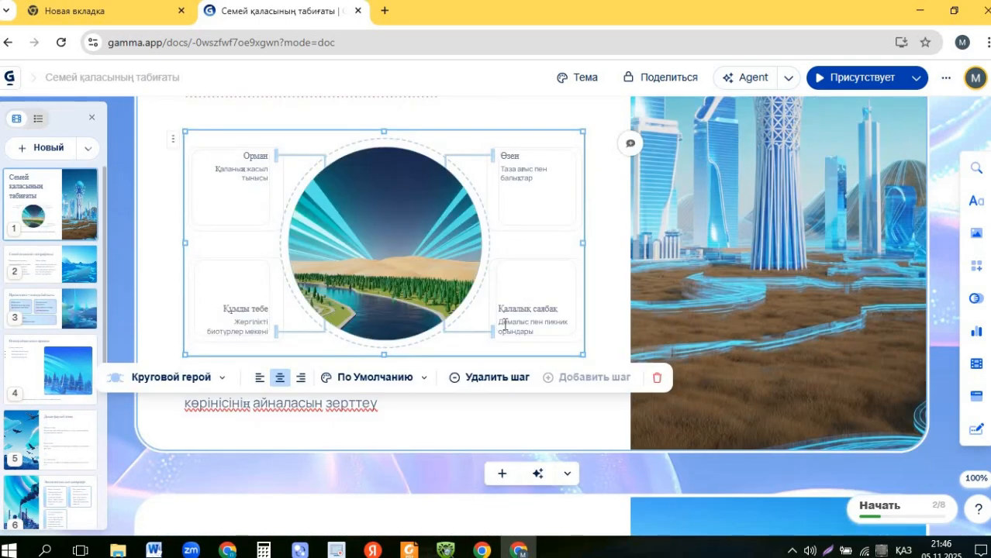
scroll(505, 324, "up", 1)
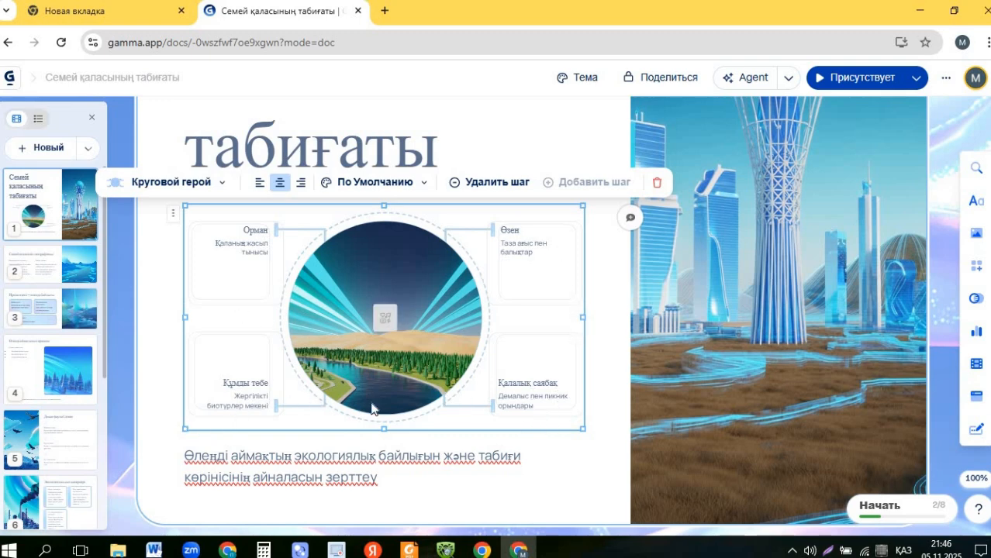
scroll(367, 411, "down", 1)
scroll(366, 410, "up", 4)
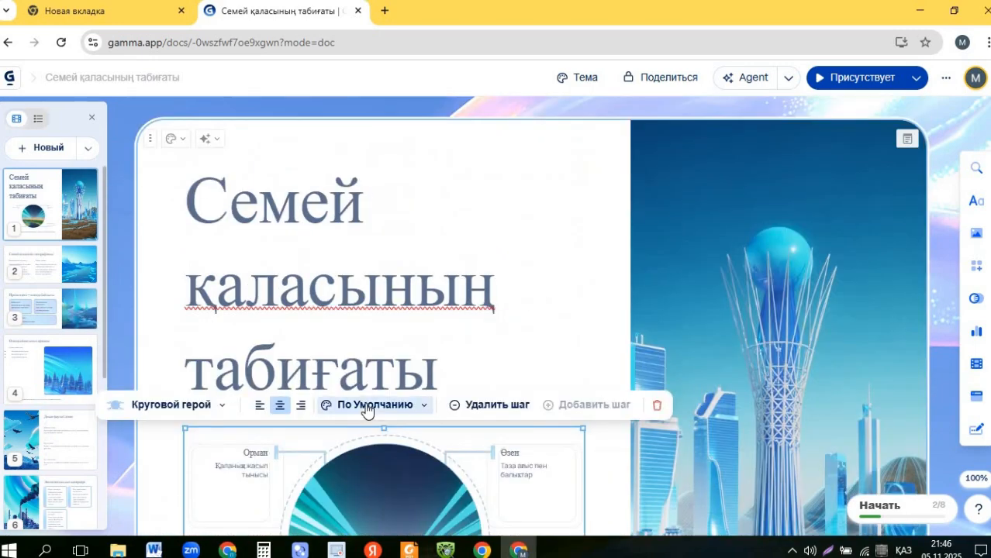
left_click(657, 409)
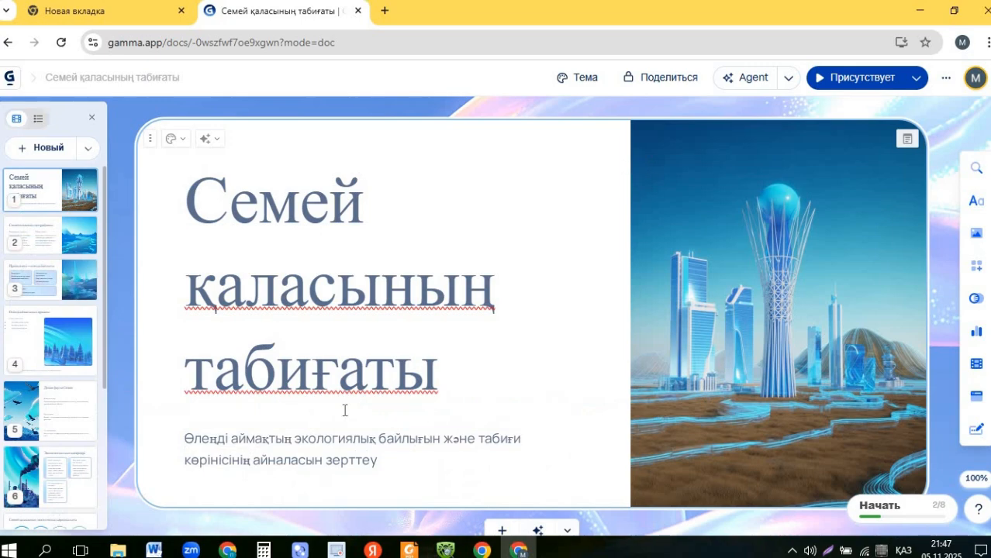
- Make the second card's heading "Семей өлкесінің географиясы" bold and red
scroll(345, 411, "down", 5)
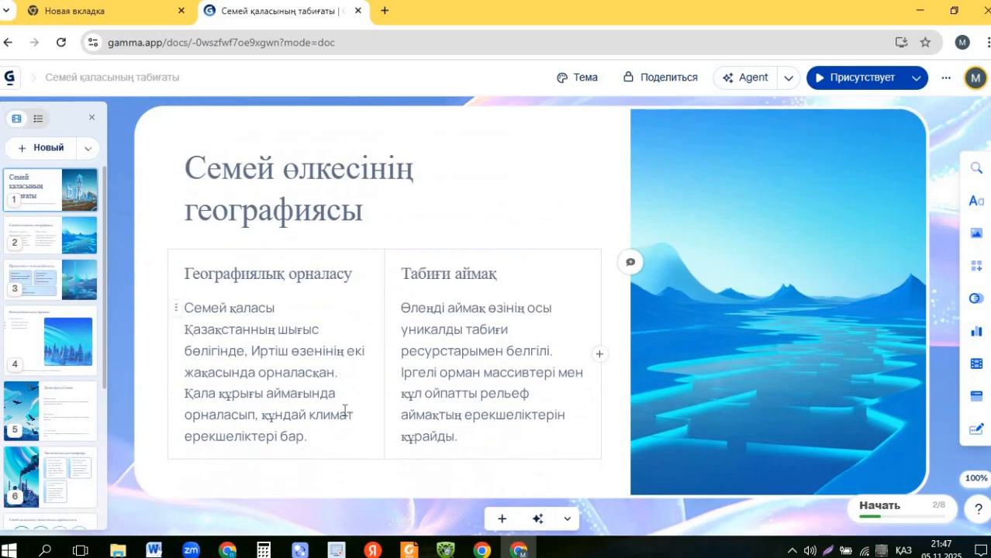
left_click_drag(186, 159, 365, 201)
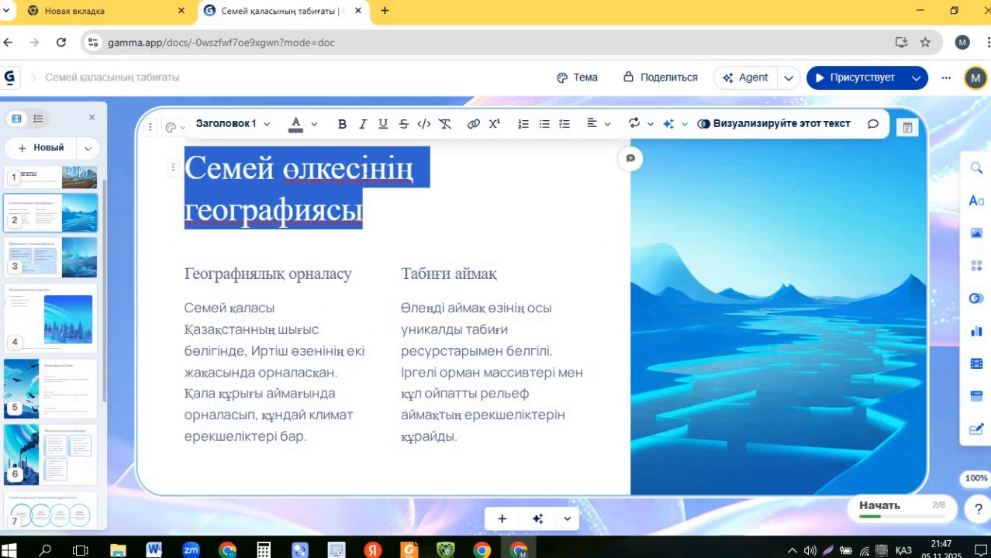
left_click(341, 127)
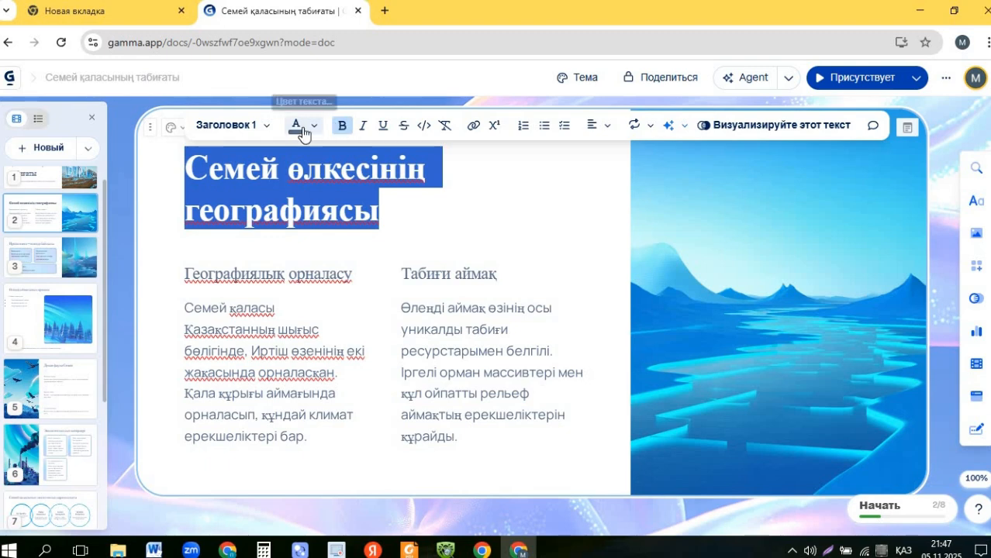
left_click(310, 127)
left_click(357, 346)
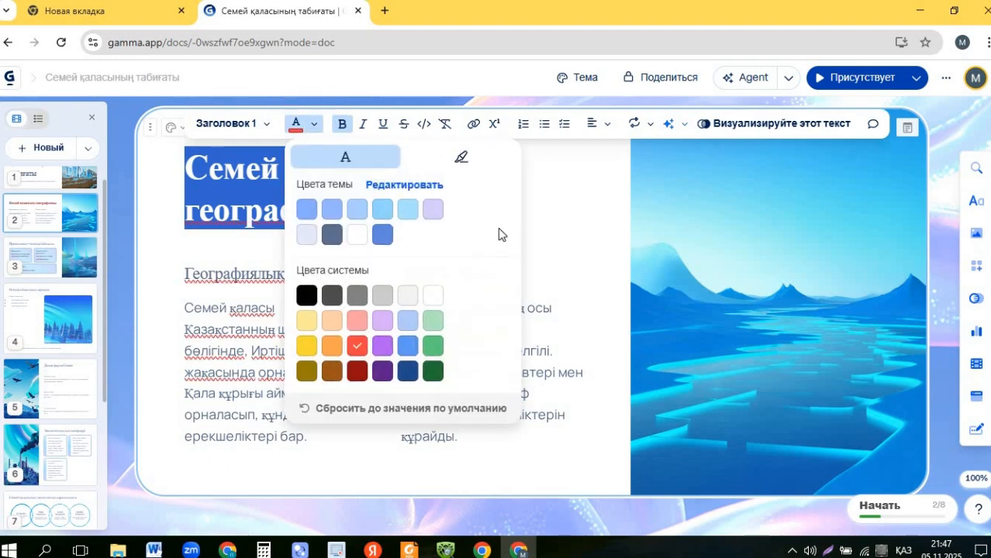
left_click(545, 237)
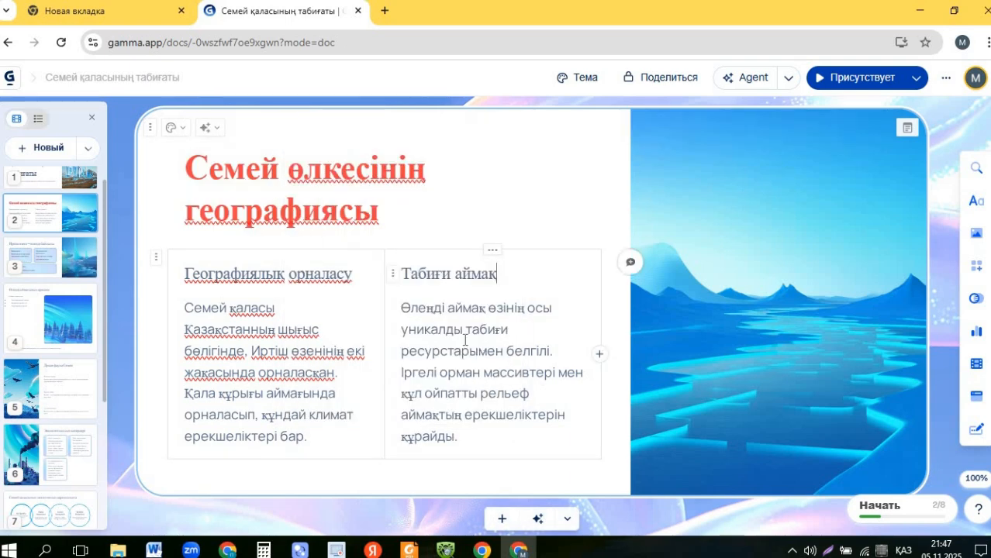
- Apply the "Заголовок 3" style to the "Географиялық орналасу" subheading and its paragraph on the second card
left_click_drag(186, 273, 312, 441)
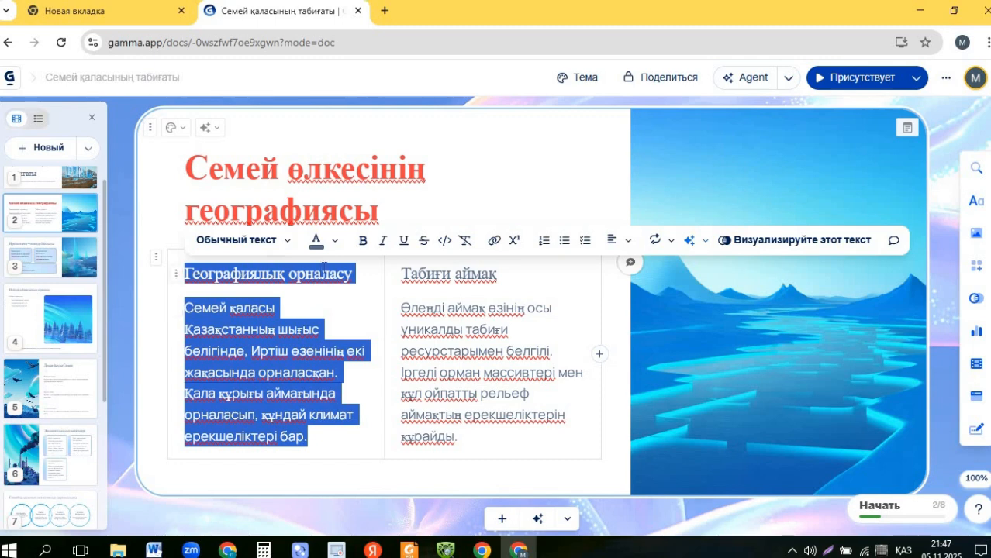
left_click(287, 242)
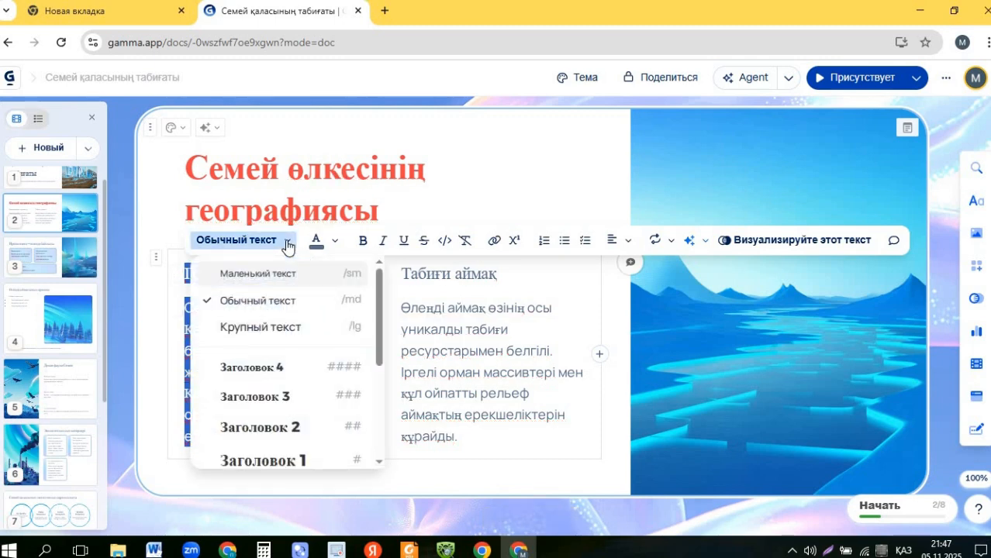
left_click(267, 396)
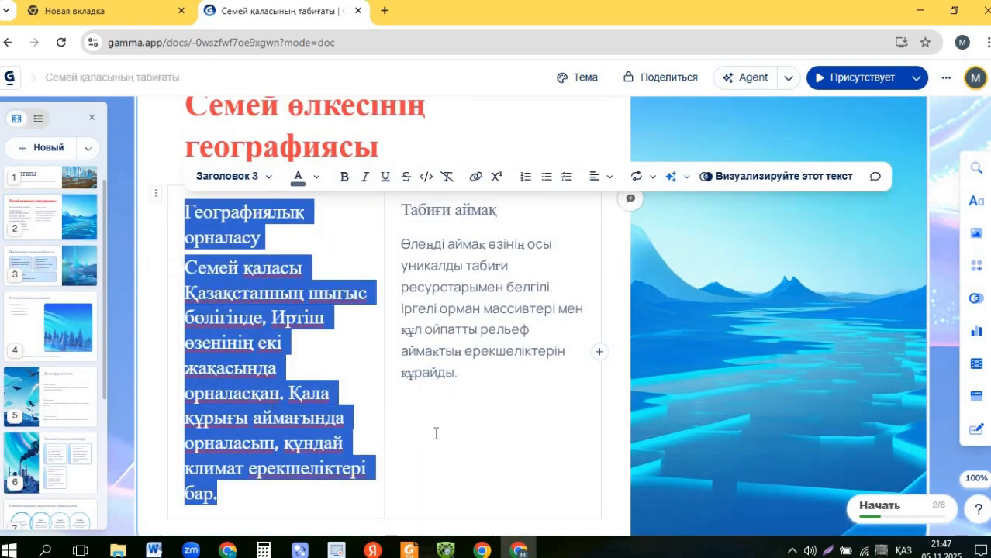
- Review the presentation's export formats and card range choices, and close the export dialog
scroll(674, 255, "up", 3)
scroll(674, 255, "up", 4)
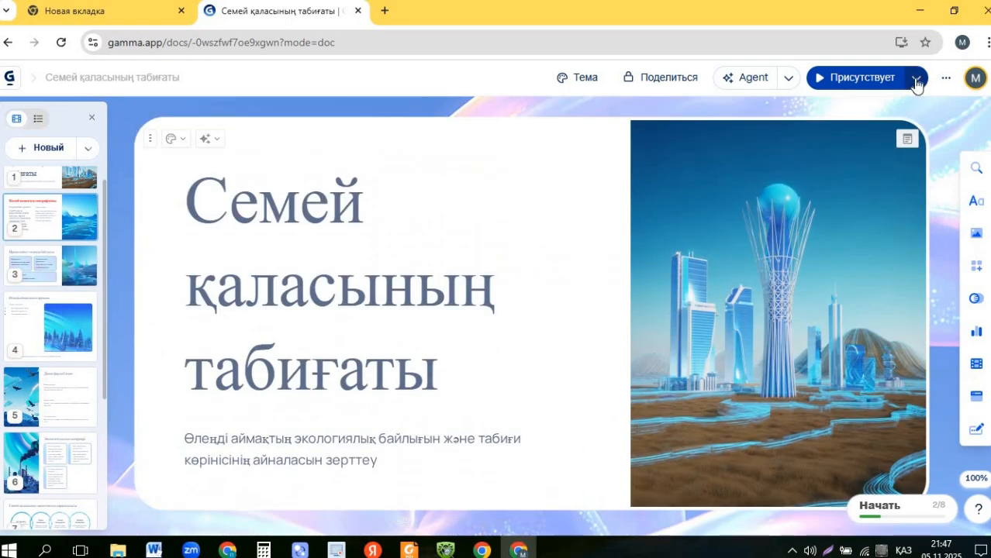
left_click(945, 78)
left_click(944, 86)
left_click(945, 77)
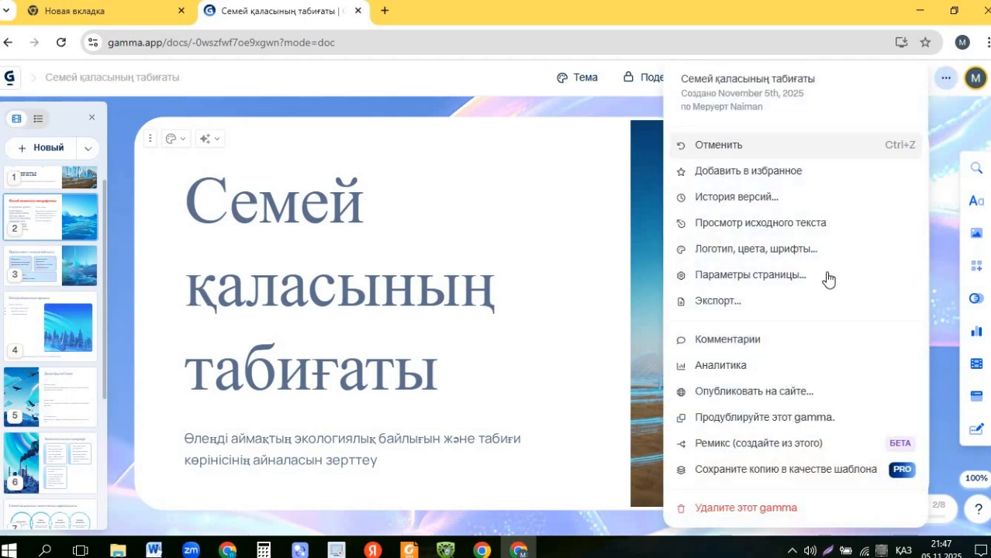
left_click(719, 302)
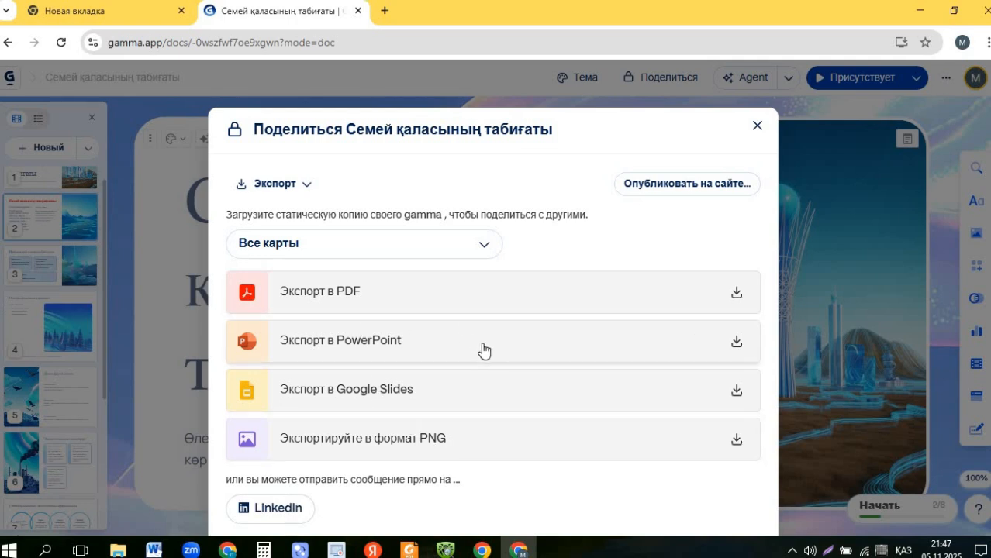
left_click(363, 244)
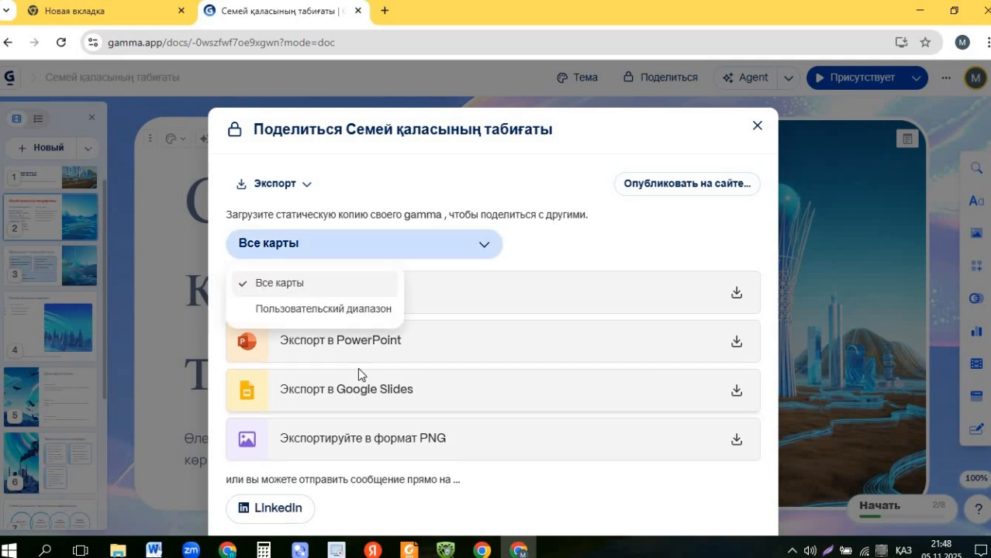
left_click(816, 334)
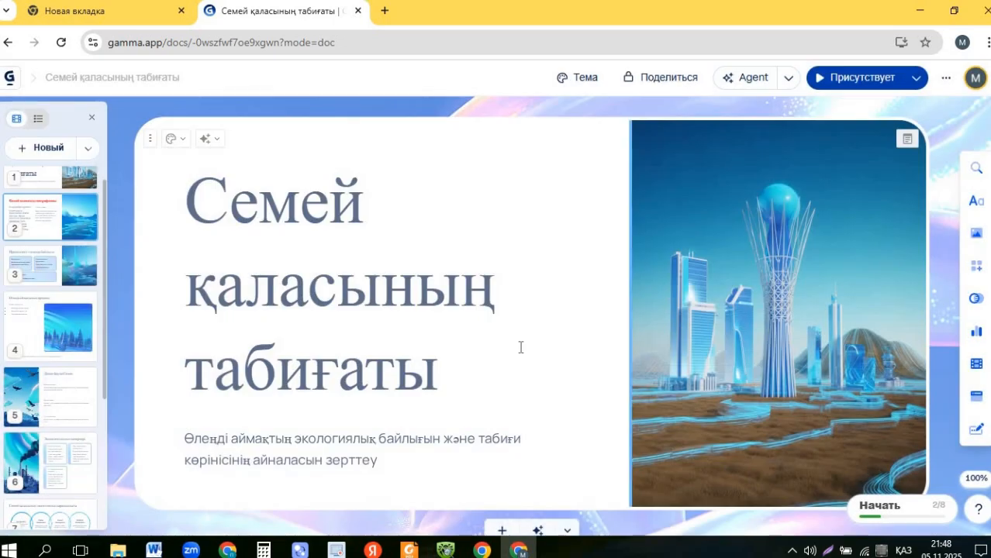
- Export all cards of the presentation to PowerPoint
left_click(946, 78)
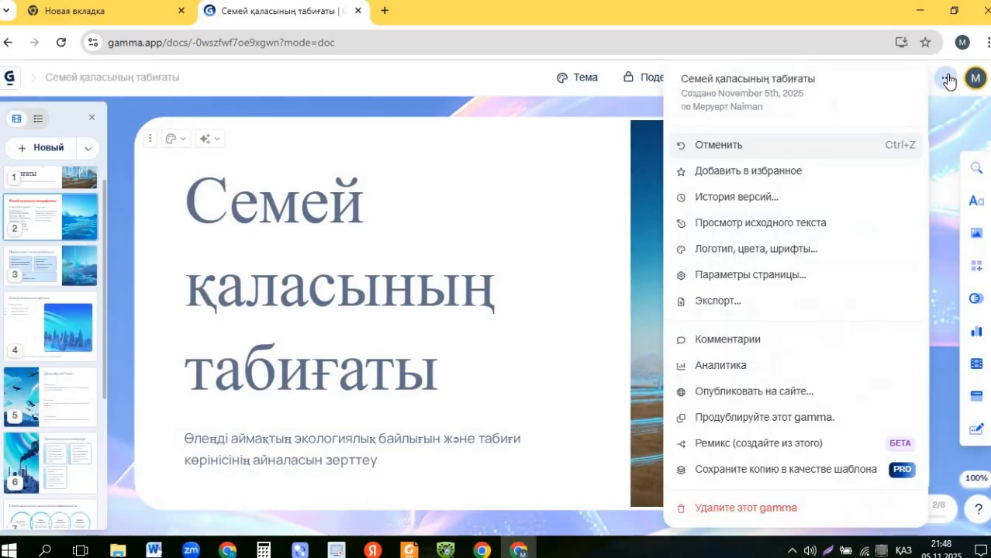
left_click(717, 304)
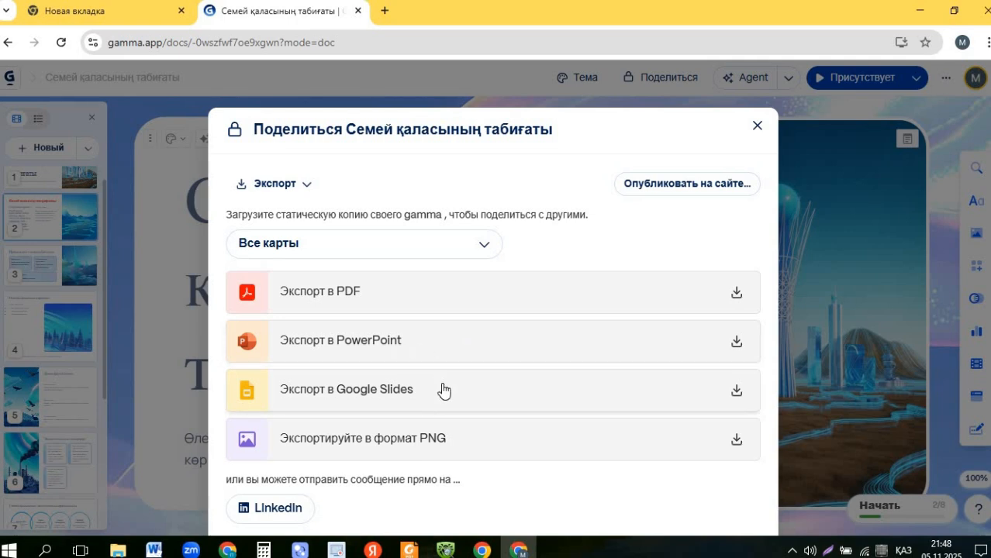
left_click(377, 340)
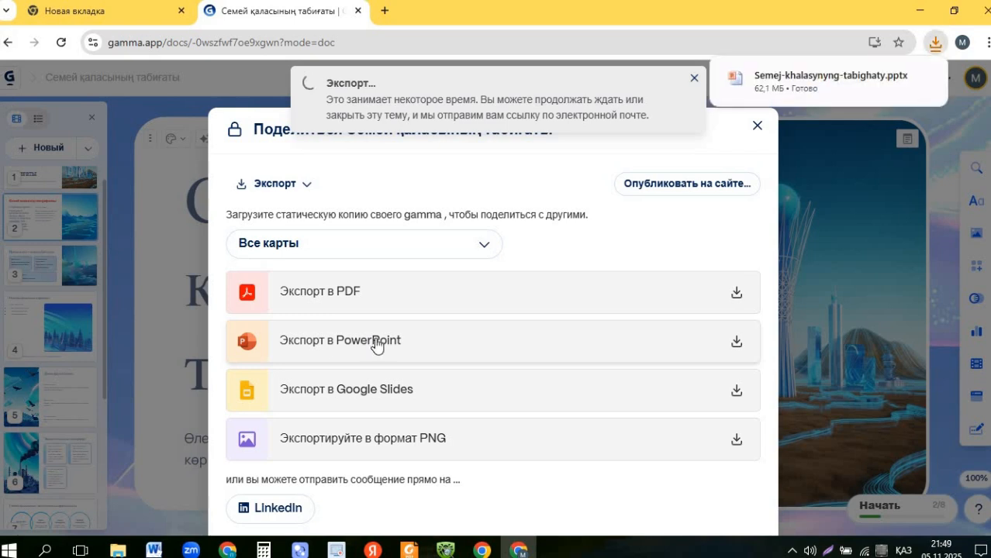
- Open the downloaded Semej-khalasynyng-tabighaty.pptx in PowerPoint, enable editing and view its second slide
right_click(802, 92)
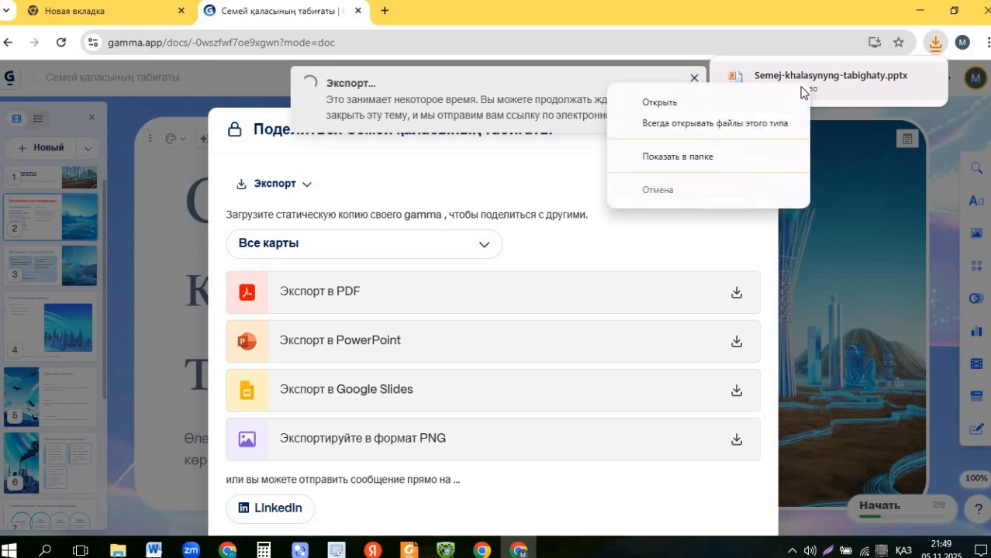
left_click(676, 104)
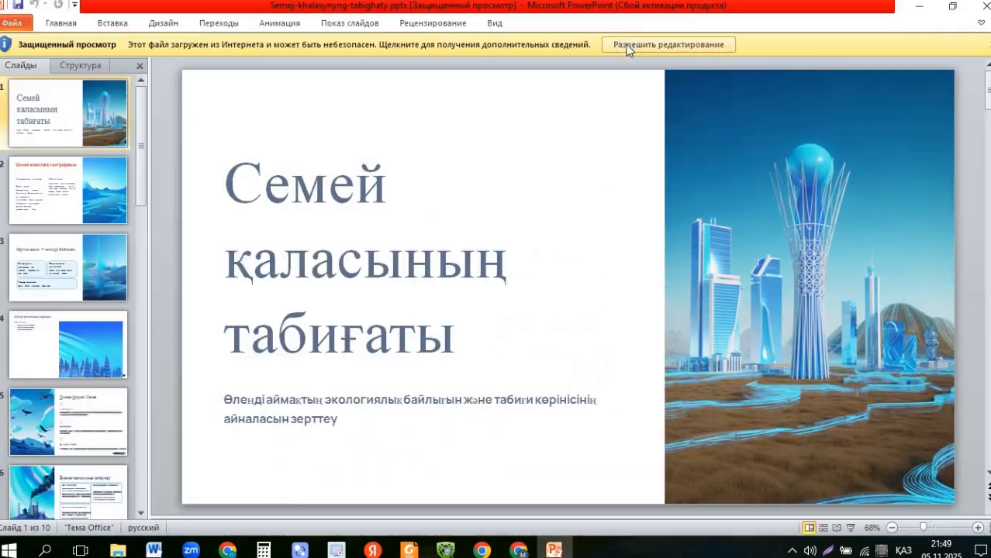
left_click(625, 44)
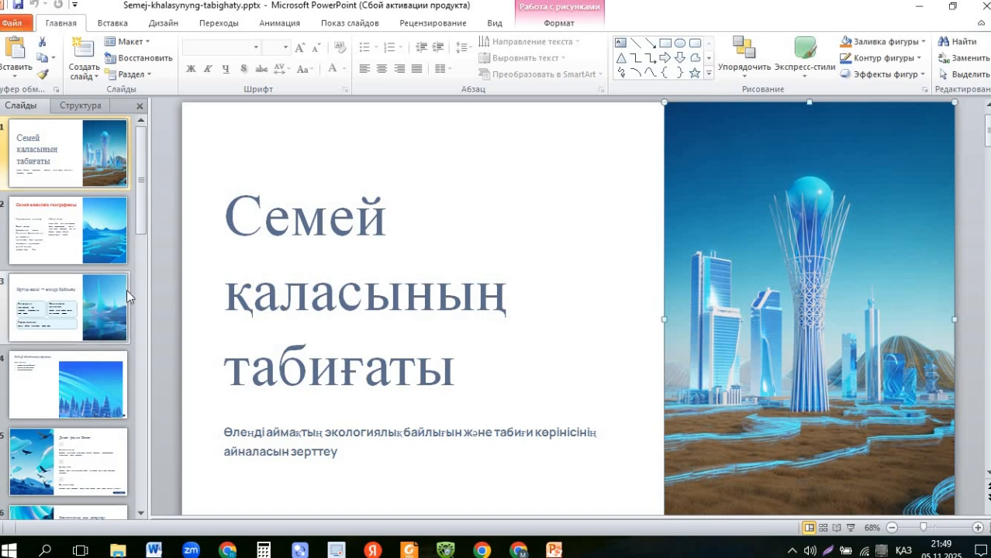
left_click(95, 246)
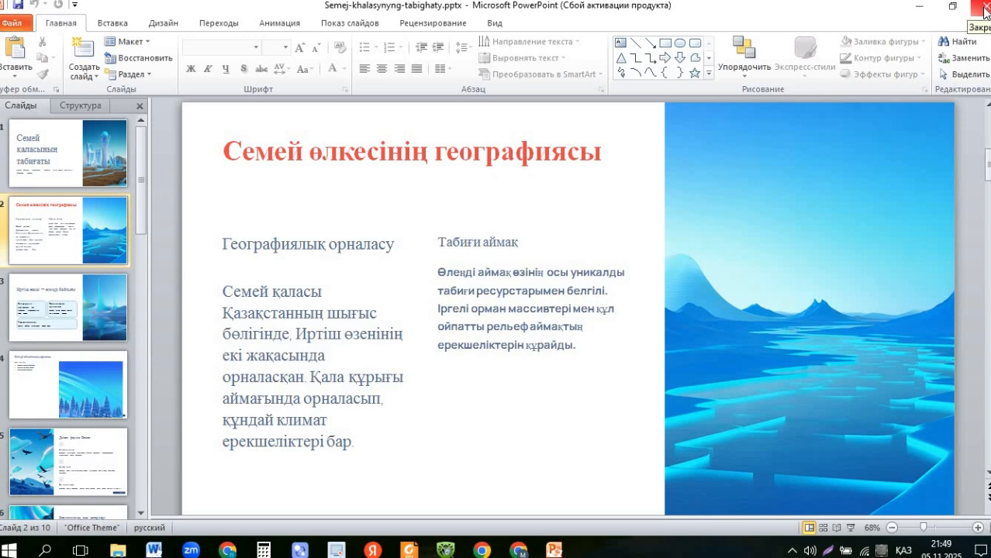
- Switch back to Gamma in the browser and close the export dialog
left_click(518, 551)
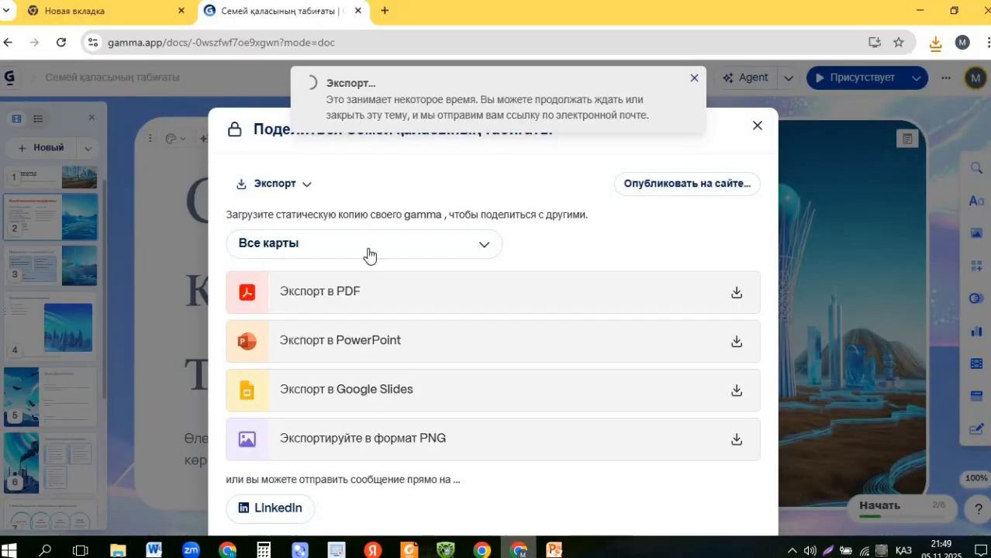
left_click(758, 126)
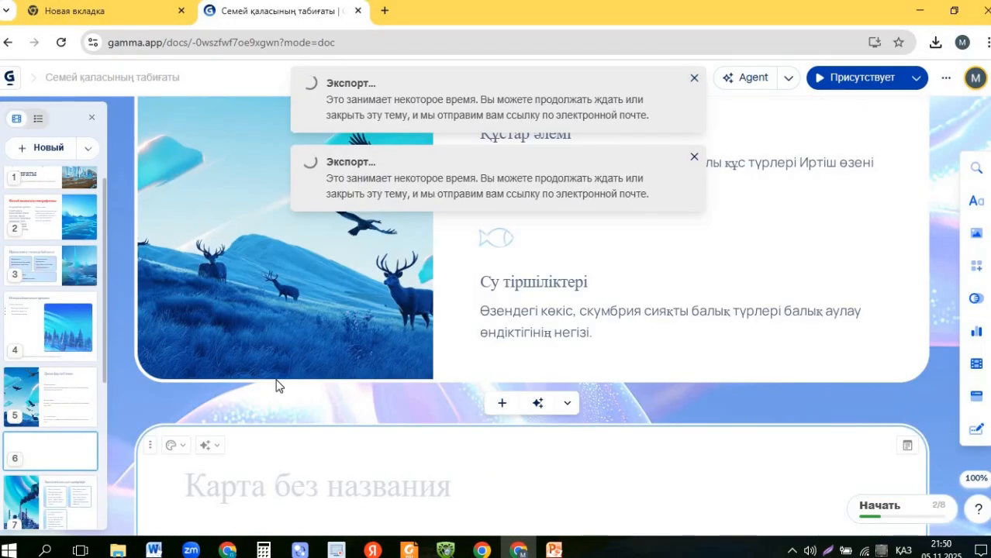